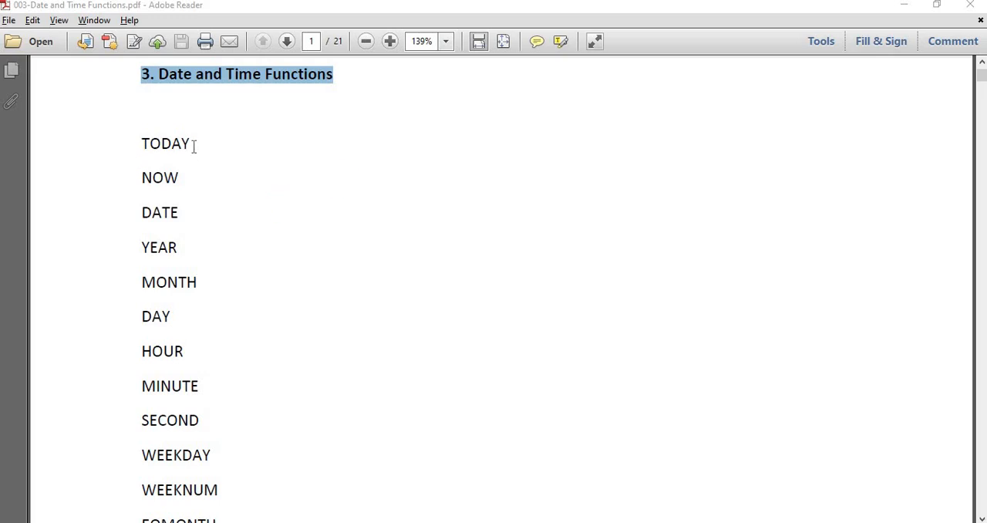
- Review the list of date and time functions on the first page, highlighting the entries from TODAY through MONTH
{"action": "left_click_drag", "start_coordinate": [193, 147], "coordinate": [141, 145]}
{"action": "left_click_drag", "start_coordinate": [180, 179], "coordinate": [141, 179]}
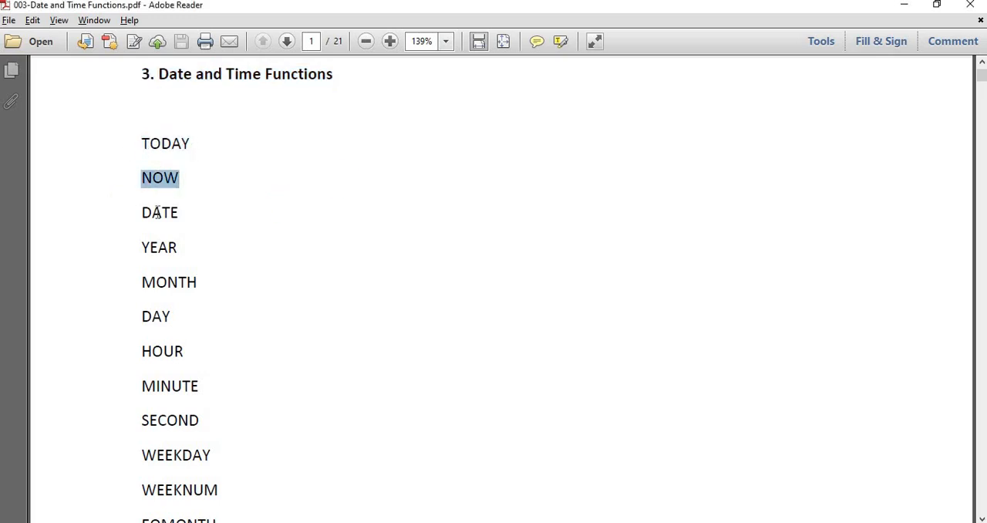
{"action": "left_click_drag", "start_coordinate": [190, 212], "coordinate": [140, 212]}
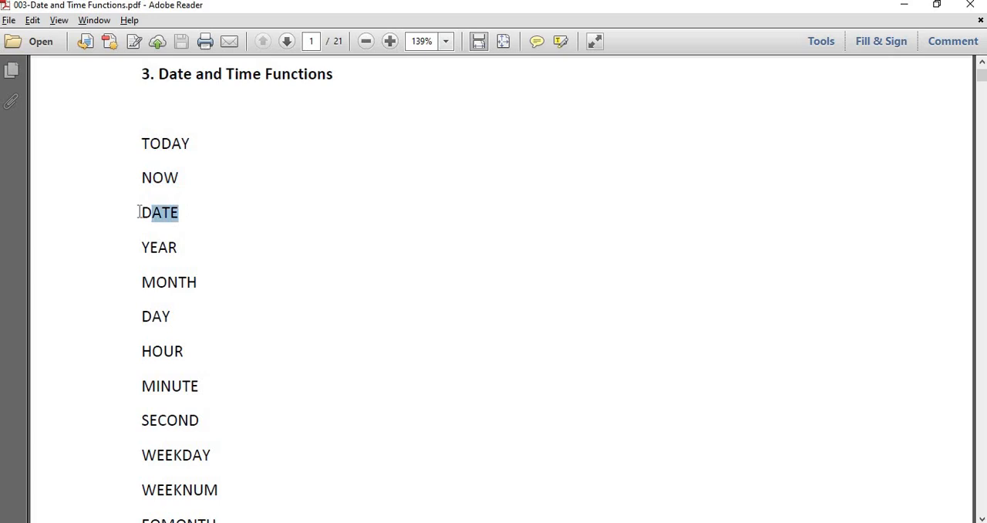
{"action": "left_click", "coordinate": [197, 244]}
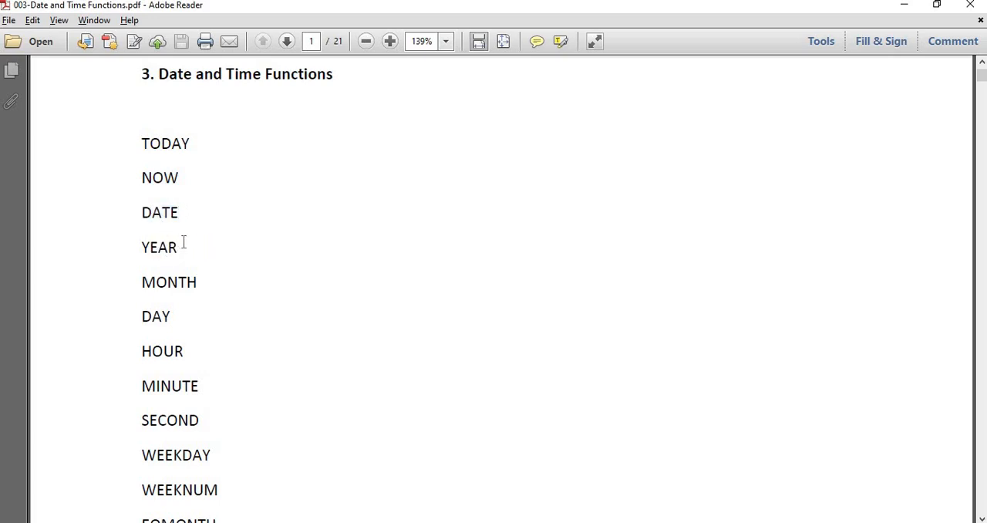
{"action": "left_click_drag", "start_coordinate": [184, 242], "coordinate": [140, 245]}
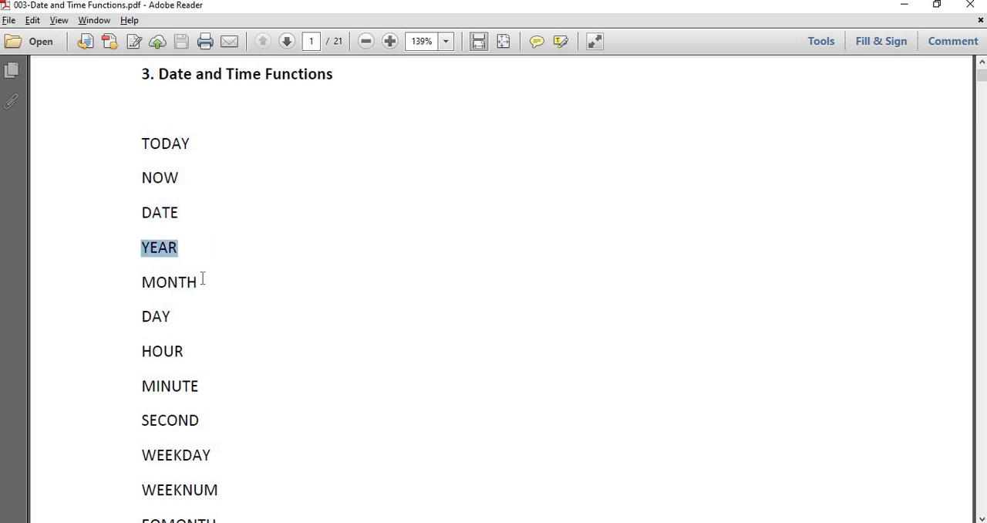
{"action": "left_click_drag", "start_coordinate": [202, 279], "coordinate": [132, 286]}
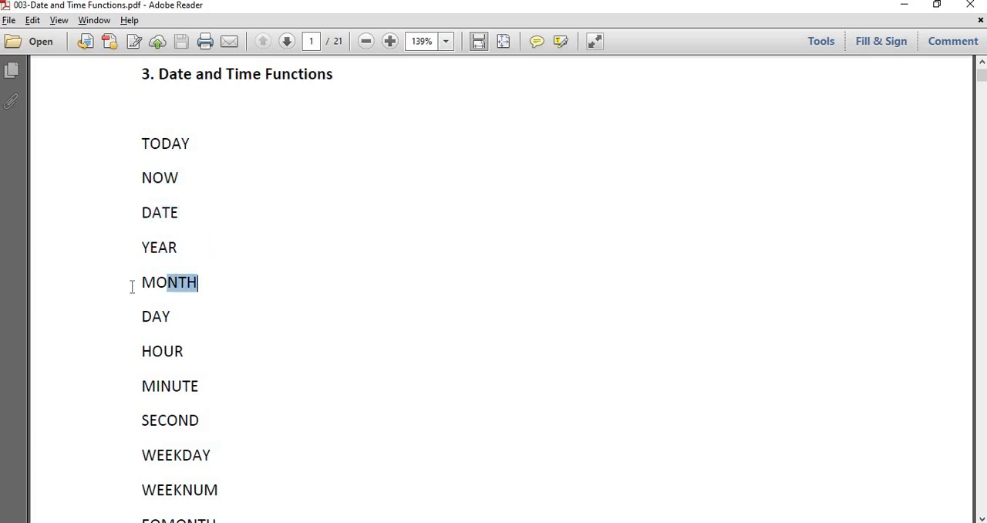
{"action": "left_click", "coordinate": [298, 303]}
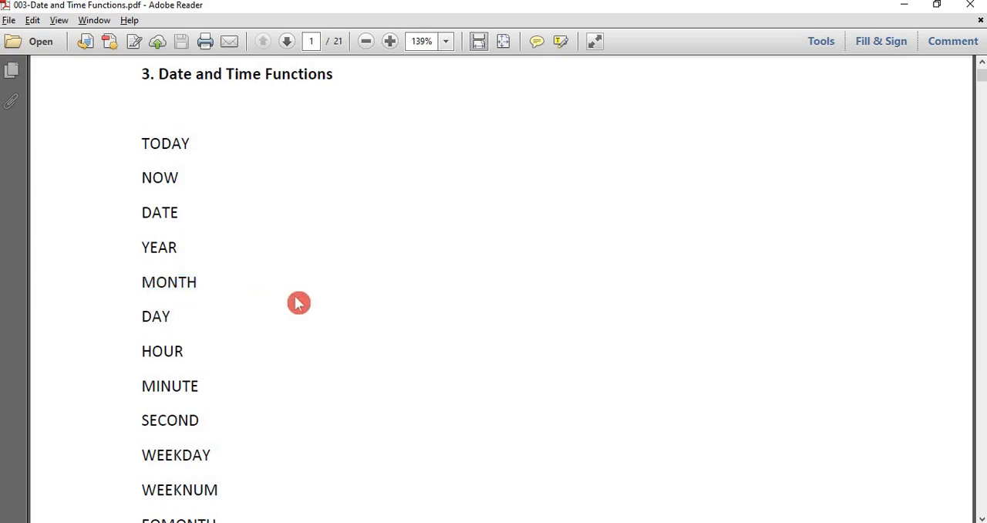
{"action": "scroll", "coordinate": [298, 303], "scroll_direction": "down", "scroll_amount": 20}
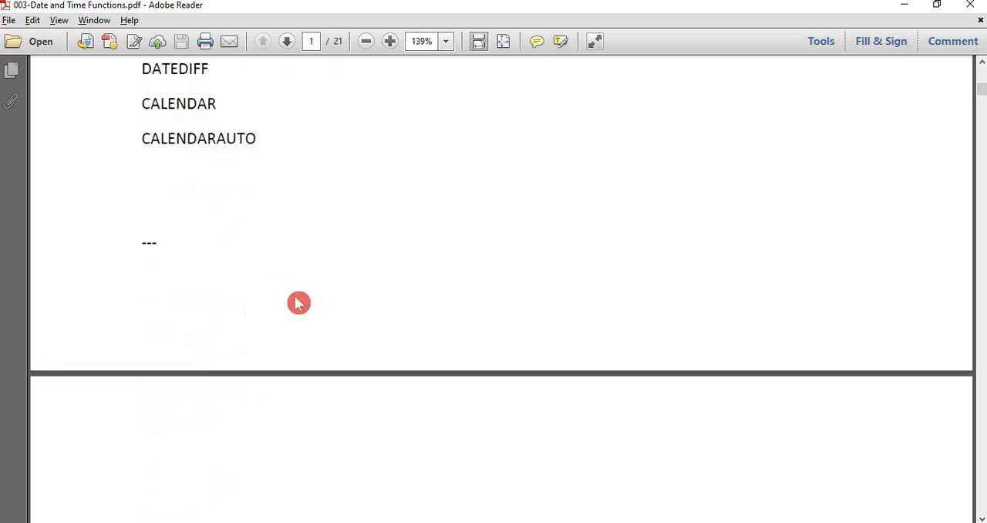
- Examine the YEAR function's description, its SalesYear example formula and the explanation in section 4
{"action": "scroll", "coordinate": [297, 303], "scroll_direction": "down", "scroll_amount": 20}
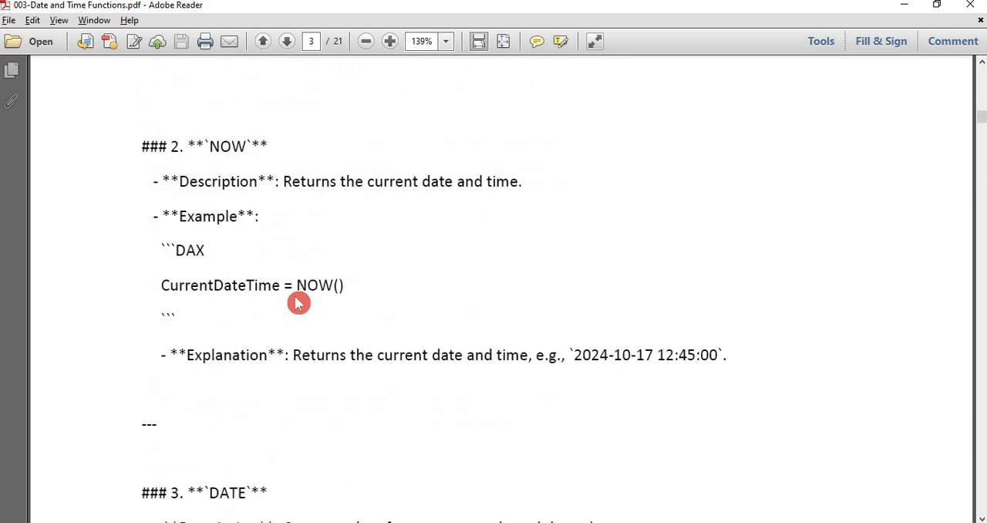
{"action": "scroll", "coordinate": [295, 296], "scroll_direction": "down", "scroll_amount": 3}
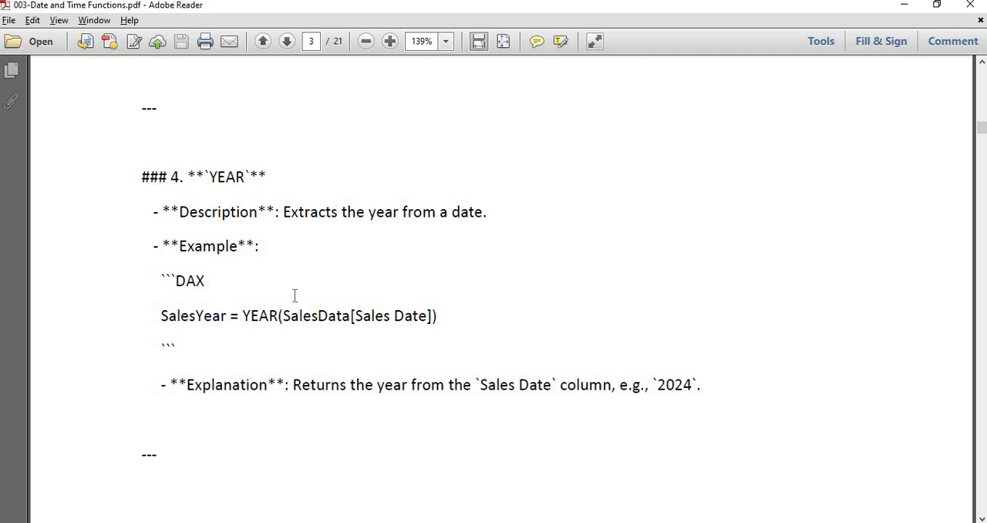
{"action": "scroll", "coordinate": [295, 295], "scroll_direction": "down", "scroll_amount": 1}
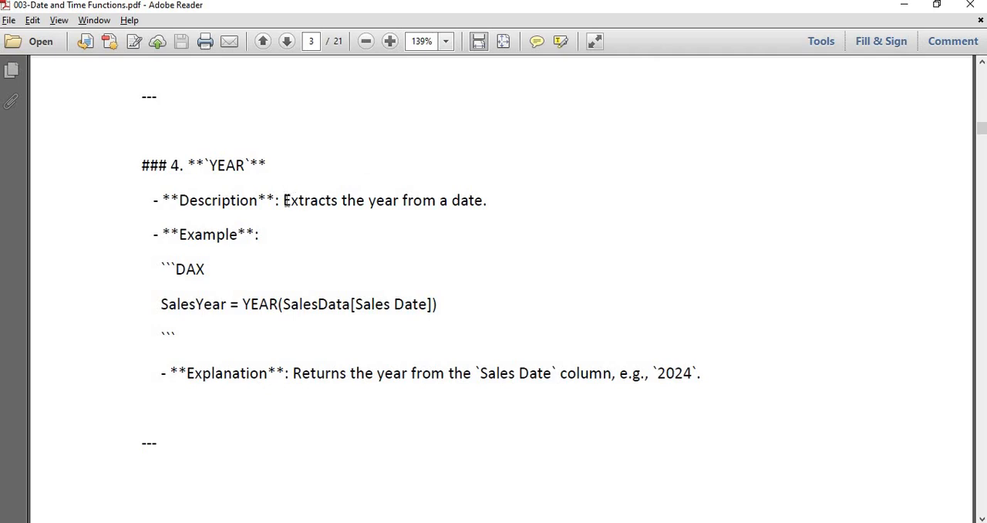
{"action": "left_click_drag", "start_coordinate": [285, 200], "coordinate": [486, 202]}
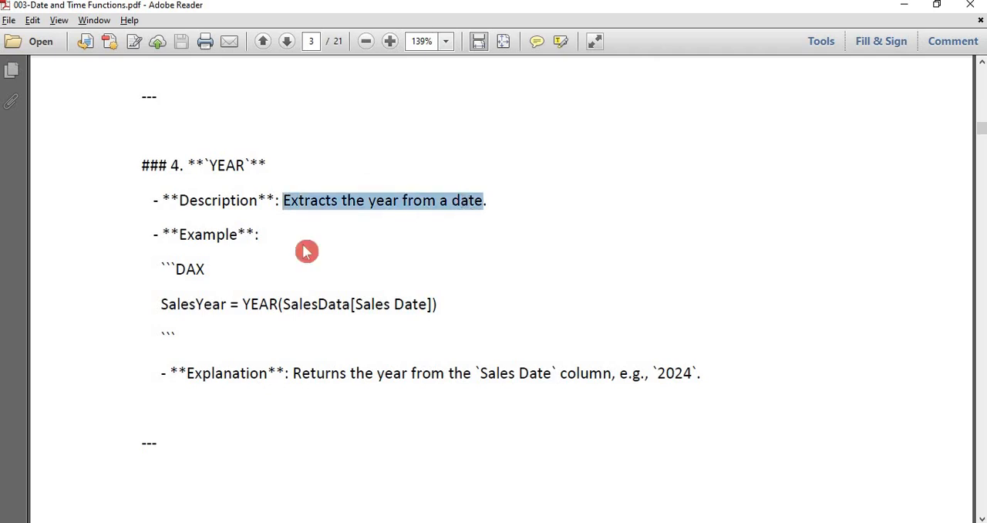
{"action": "left_click", "coordinate": [245, 269]}
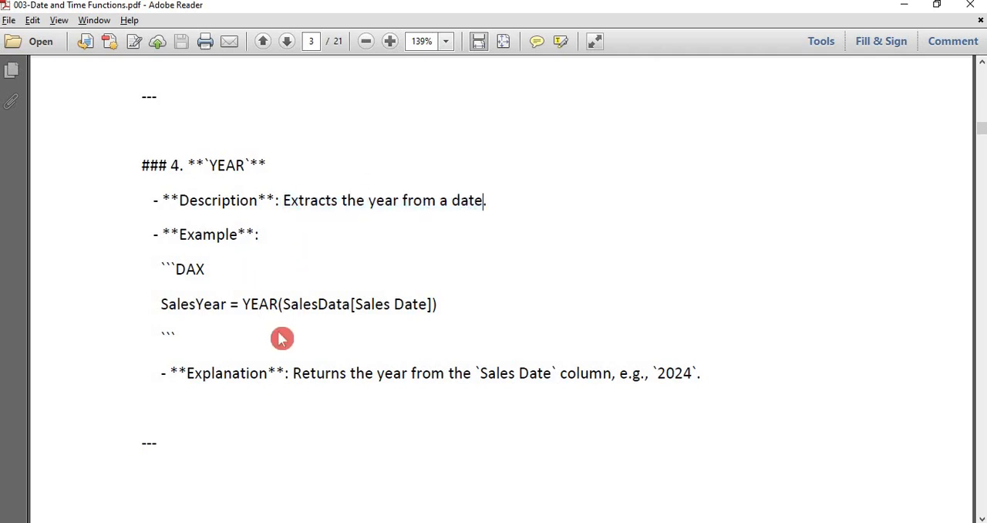
{"action": "scroll", "coordinate": [282, 338], "scroll_direction": "down", "scroll_amount": 2}
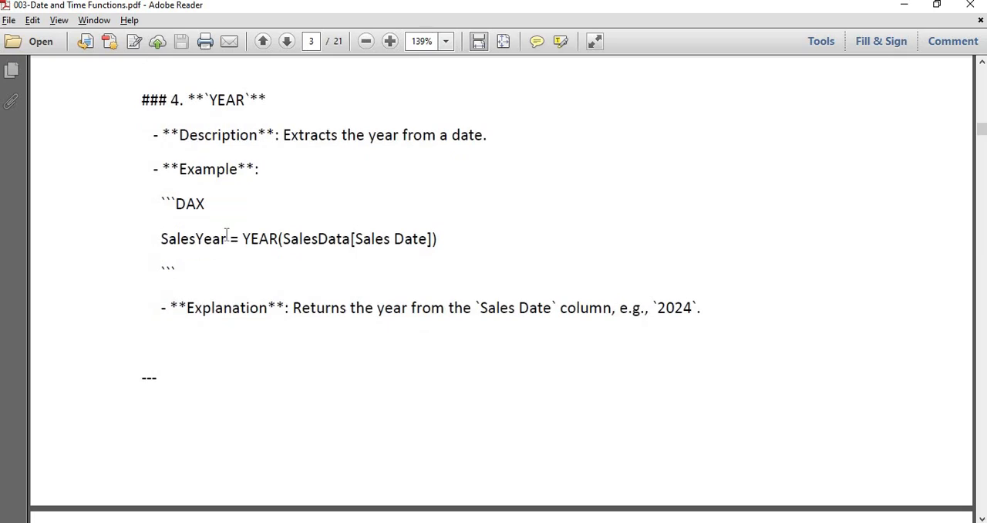
{"action": "left_click_drag", "start_coordinate": [227, 236], "coordinate": [168, 238]}
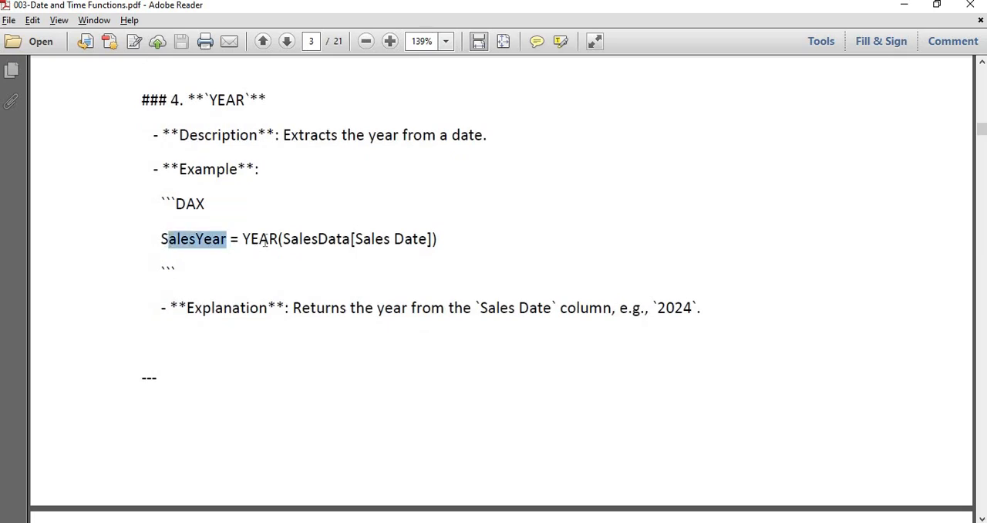
{"action": "left_click_drag", "start_coordinate": [244, 240], "coordinate": [284, 240]}
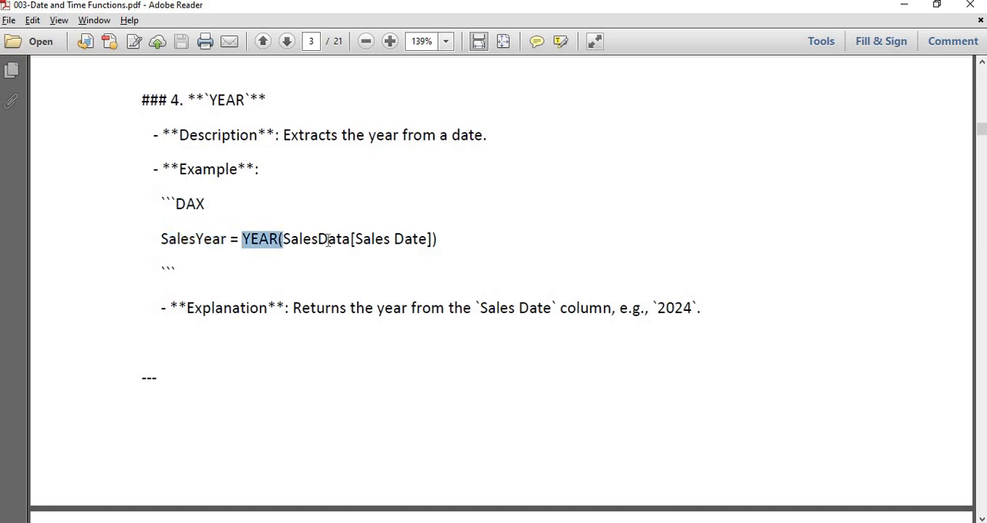
{"action": "double_click", "coordinate": [327, 240]}
{"action": "left_click_drag", "start_coordinate": [394, 240], "coordinate": [438, 240]}
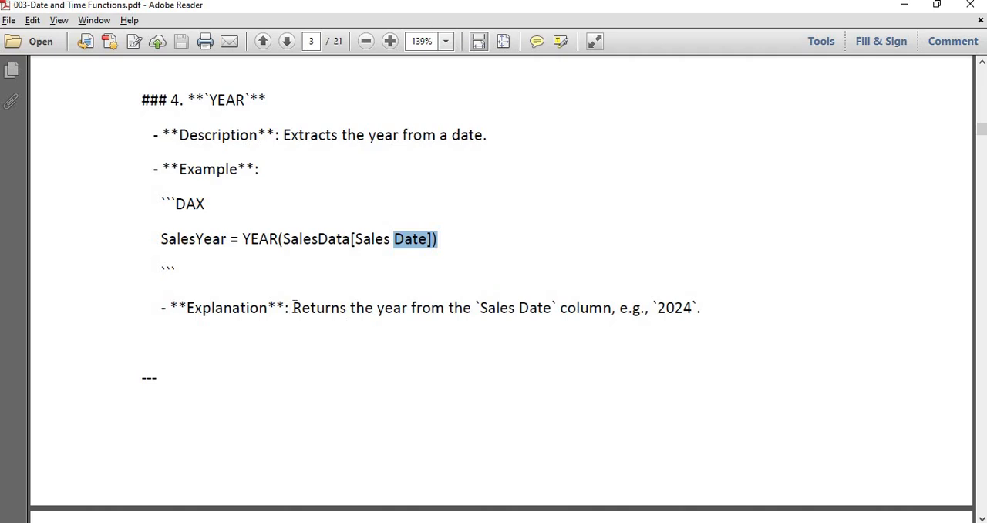
{"action": "left_click_drag", "start_coordinate": [293, 307], "coordinate": [673, 294]}
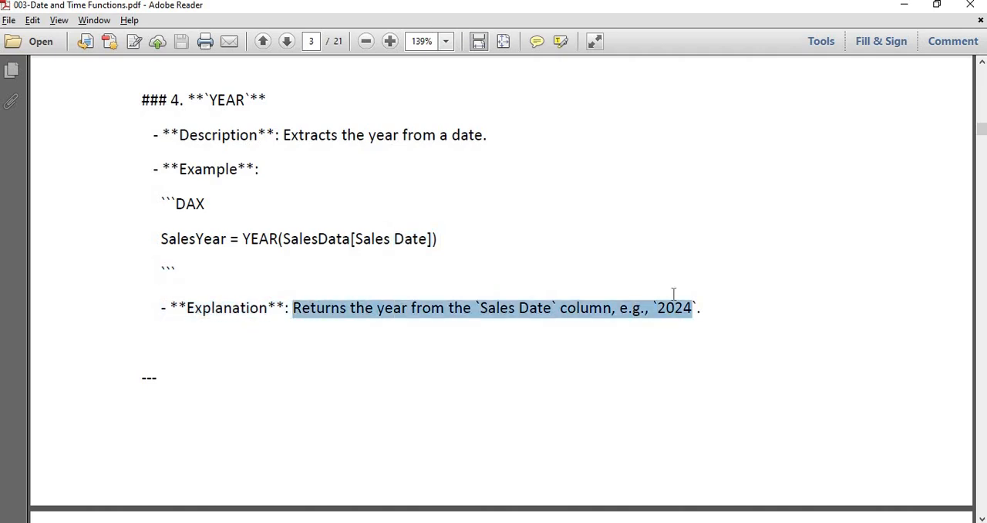
{"action": "left_click", "coordinate": [632, 360]}
- Find section 5 on the MONTH function and highlight its section number
{"action": "scroll", "coordinate": [634, 361], "scroll_direction": "down", "scroll_amount": 3}
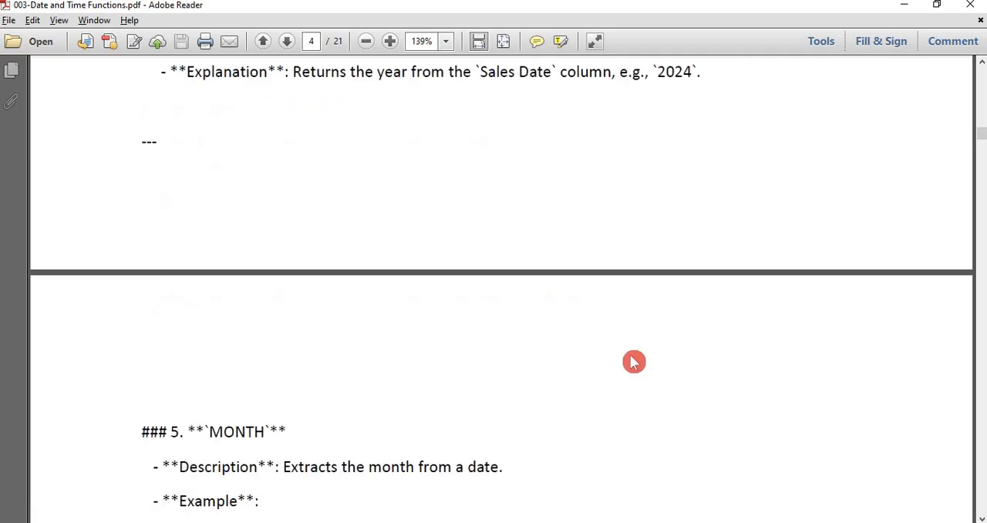
{"action": "scroll", "coordinate": [634, 361], "scroll_direction": "down", "scroll_amount": 3}
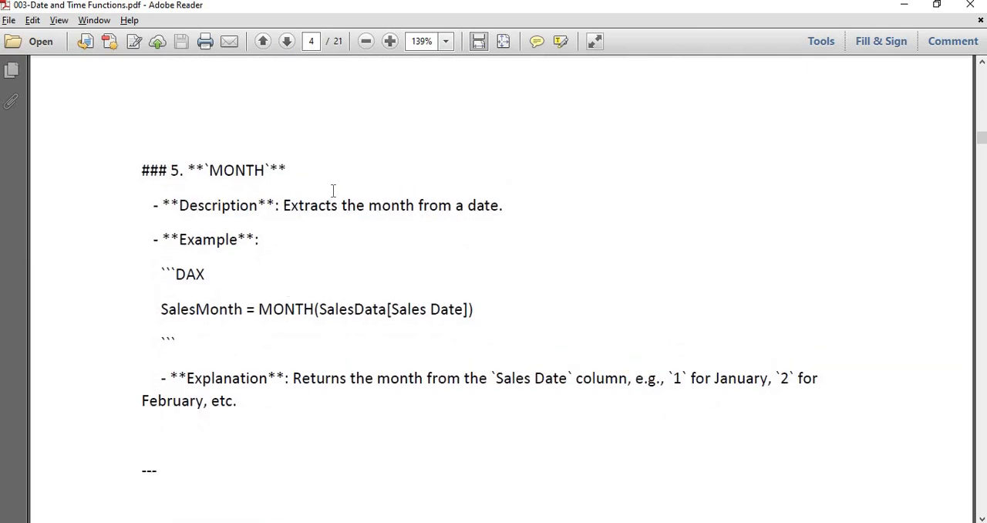
{"action": "double_click", "coordinate": [176, 172]}
- Switch to the Excel workbook and enter serial number 3.5 in I16 and the function name Month in J16
{"action": "key", "text": "alt+Tab"}
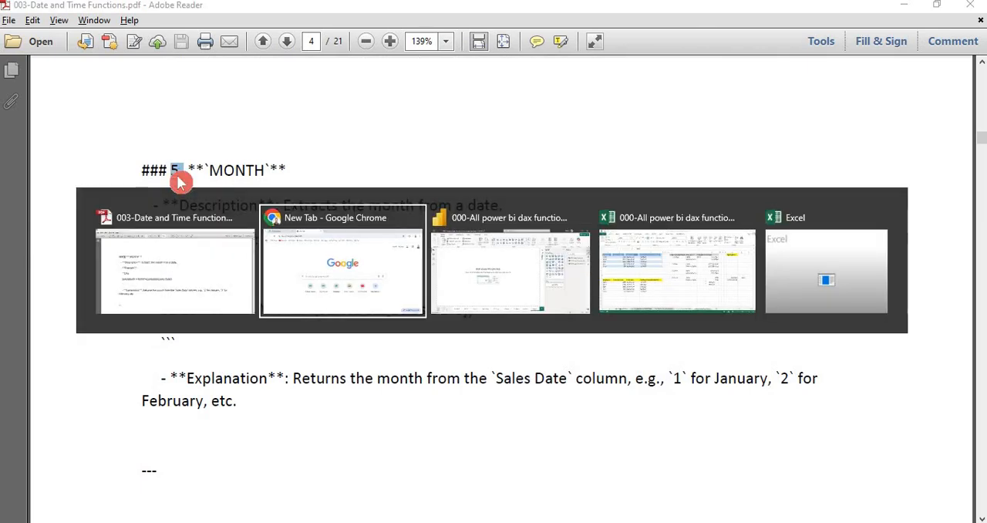
{"action": "key", "text": "alt+Tab"}
{"action": "key", "text": "alt+Tab"}
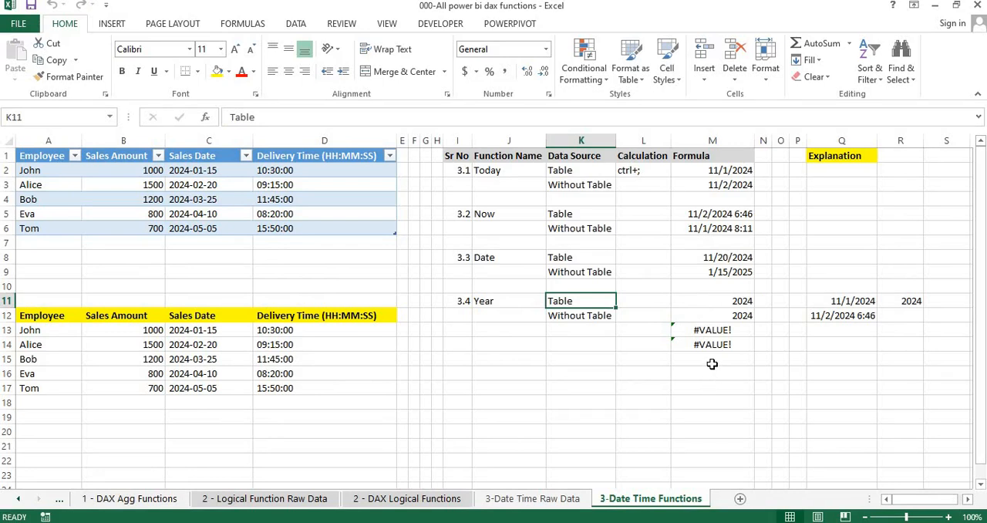
{"action": "left_click", "coordinate": [458, 370]}
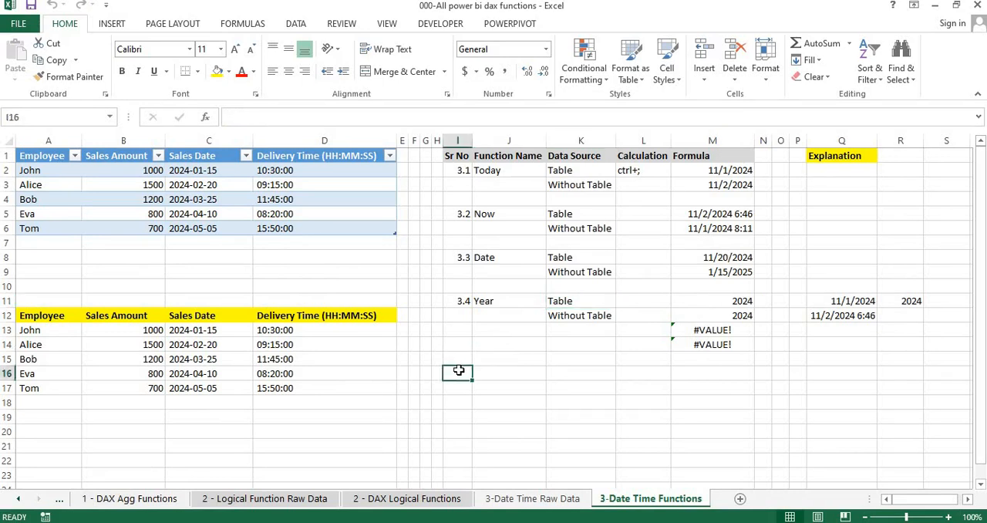
{"action": "type", "text": "3.5"}
{"action": "key", "text": "Tab"}
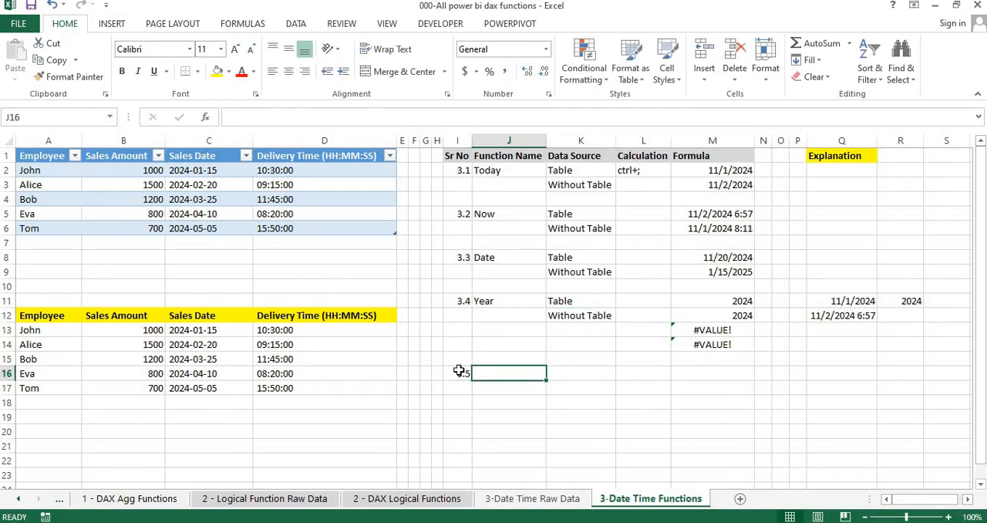
{"action": "type", "text": "Month"}
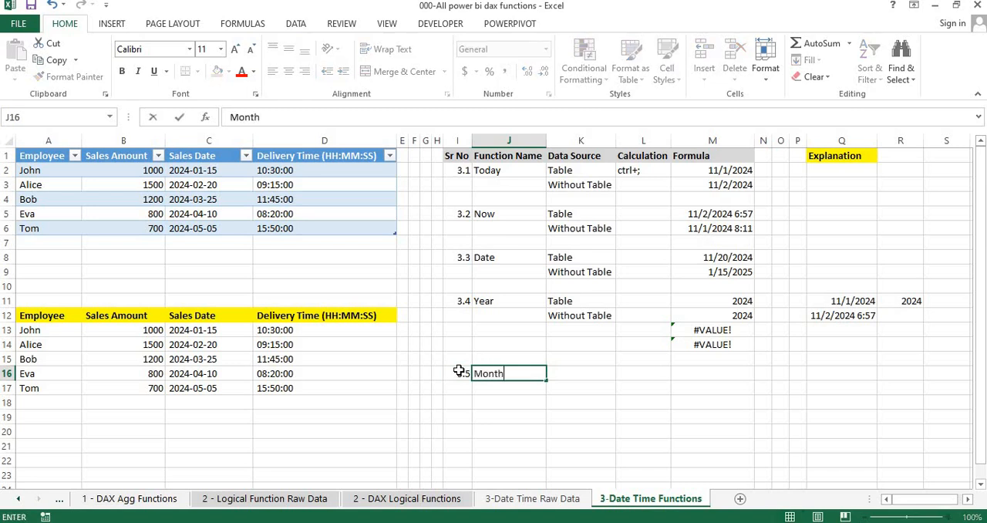
{"action": "key", "text": "Tab"}
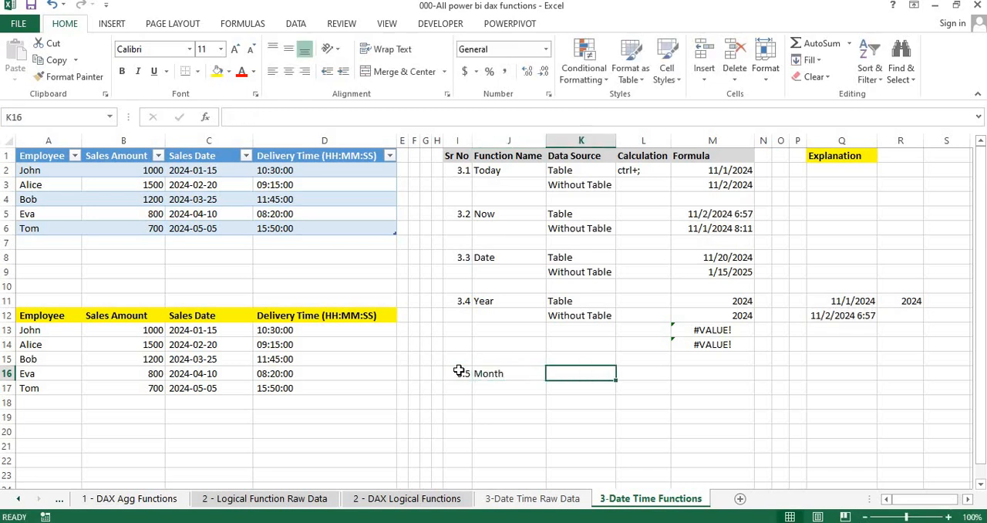
- Copy the Table and Without Table labels from K11:K12 into K16:K17 for the Month function
{"action": "key", "text": "Up"}
{"action": "key", "text": "Up"}
{"action": "key", "text": "Up"}
{"action": "key", "text": "Up"}
{"action": "key", "text": "Up"}
{"action": "key", "text": "shift+Down"}
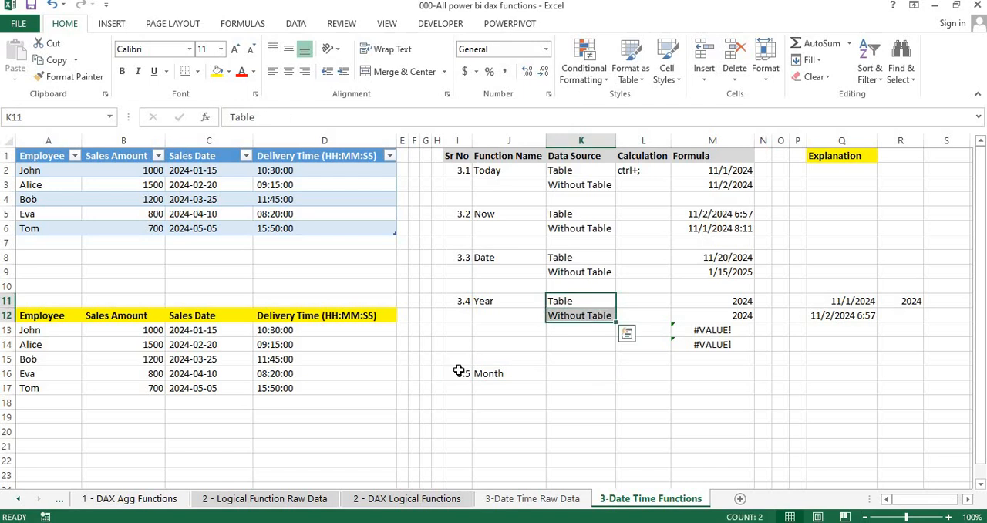
{"action": "key", "text": "ctrl+c"}
{"action": "key", "text": "Down"}
{"action": "key", "text": "Down"}
{"action": "key", "text": "Down"}
{"action": "key", "text": "Down"}
{"action": "key", "text": "Down"}
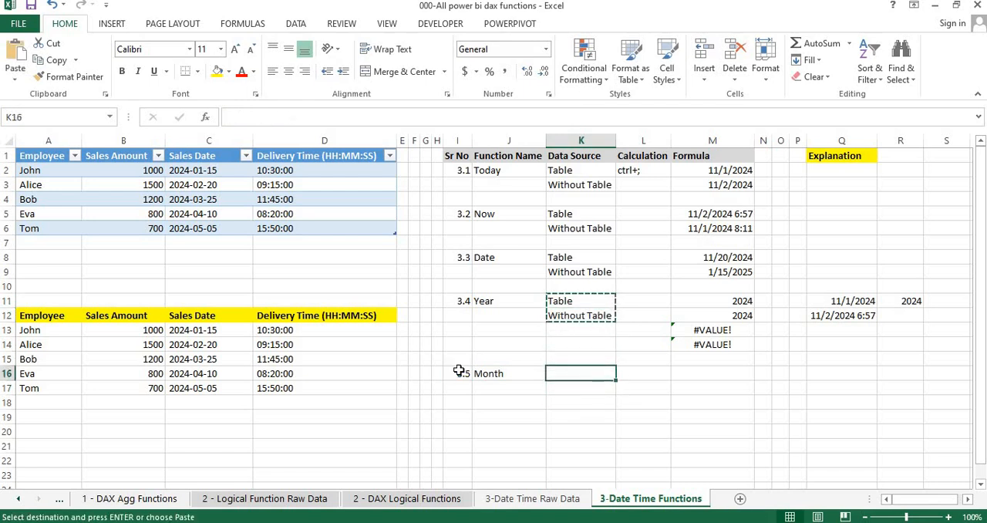
{"action": "key", "text": "ctrl+v"}
{"action": "key", "text": "Escape"}
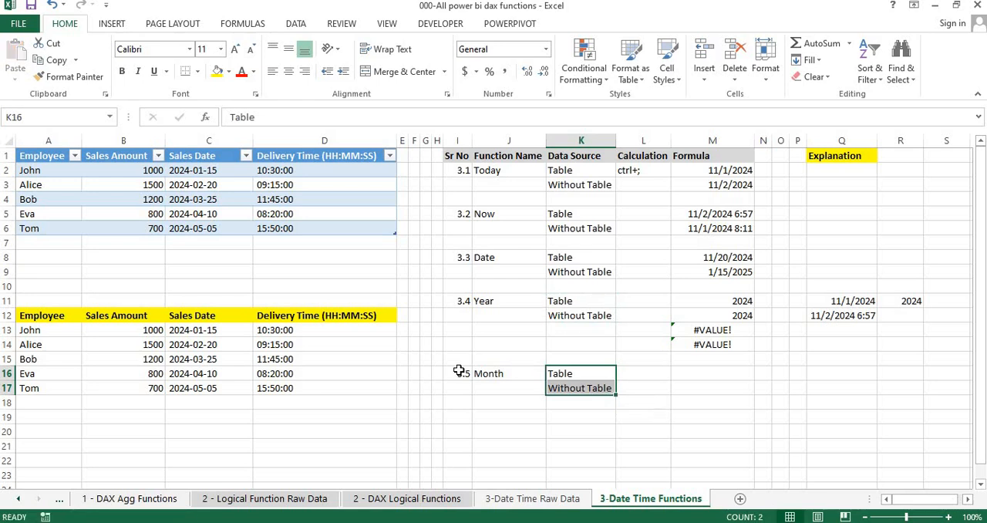
- Enter the formula =MONTH(Q11) in M16, the Month function's Table row
{"action": "key", "text": "Right"}
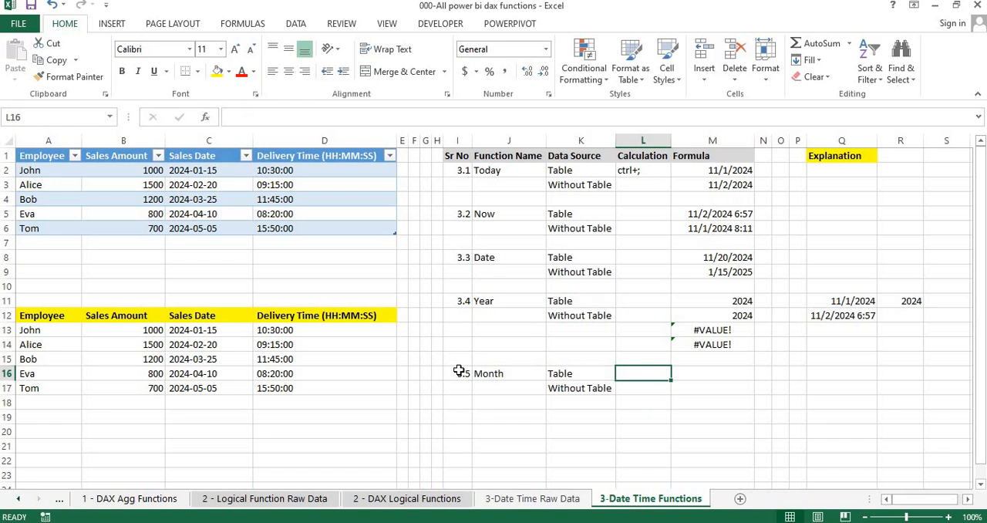
{"action": "key", "text": "Right"}
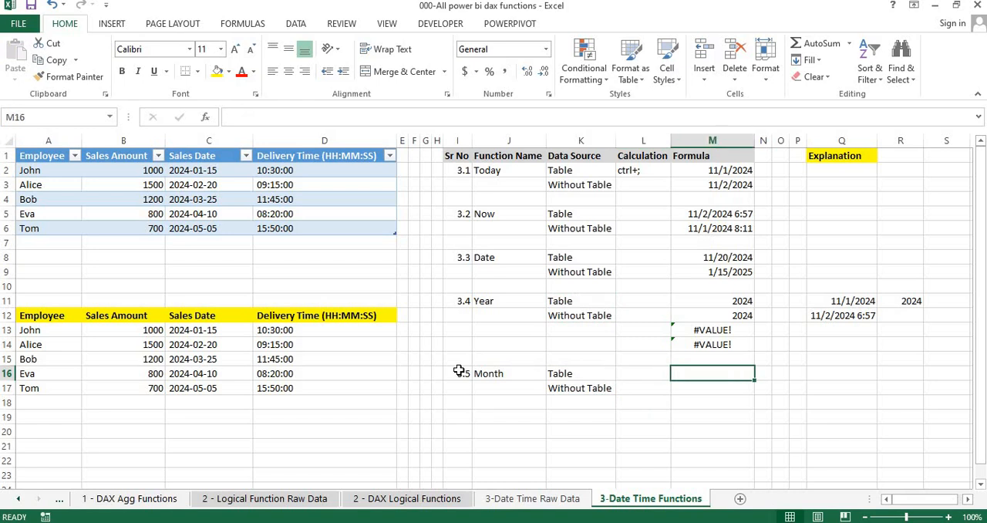
{"action": "key", "text": "Left"}
{"action": "key", "text": "Left"}
{"action": "key", "text": "Left"}
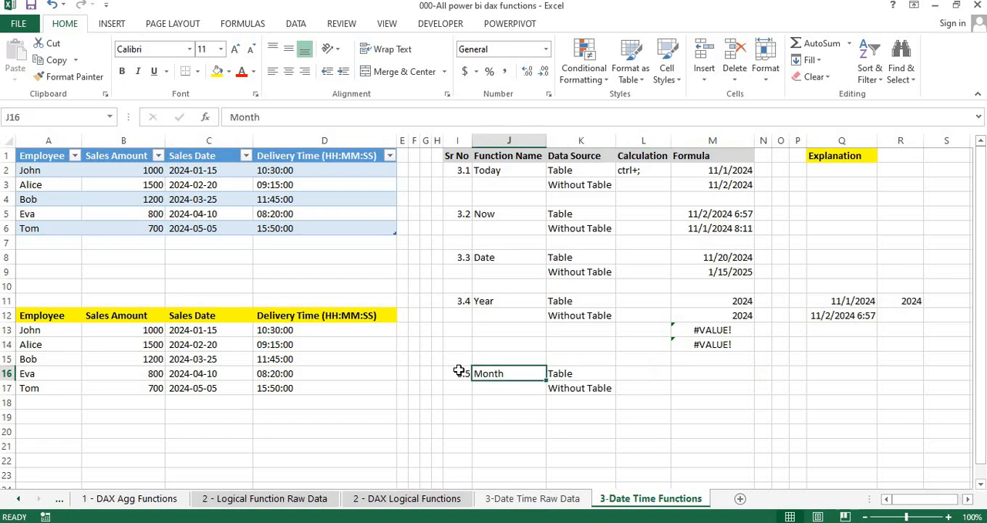
{"action": "key", "text": "Right"}
{"action": "key", "text": "Right"}
{"action": "key", "text": "Right"}
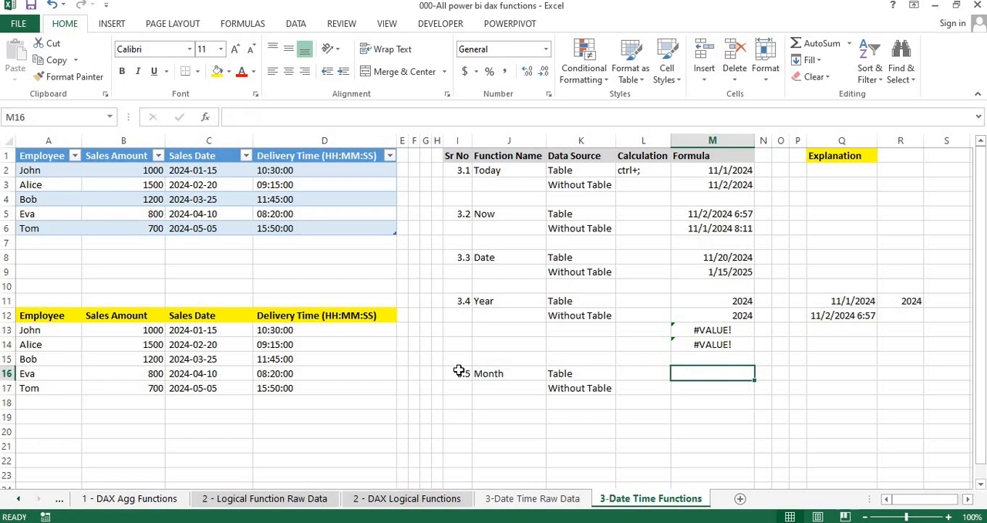
{"action": "type", "text": "="}
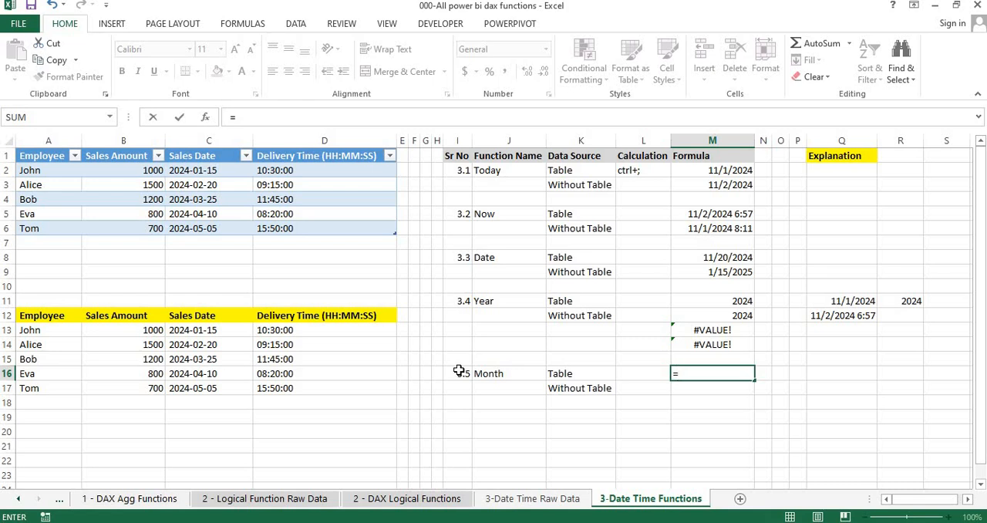
{"action": "type", "text": "mn"}
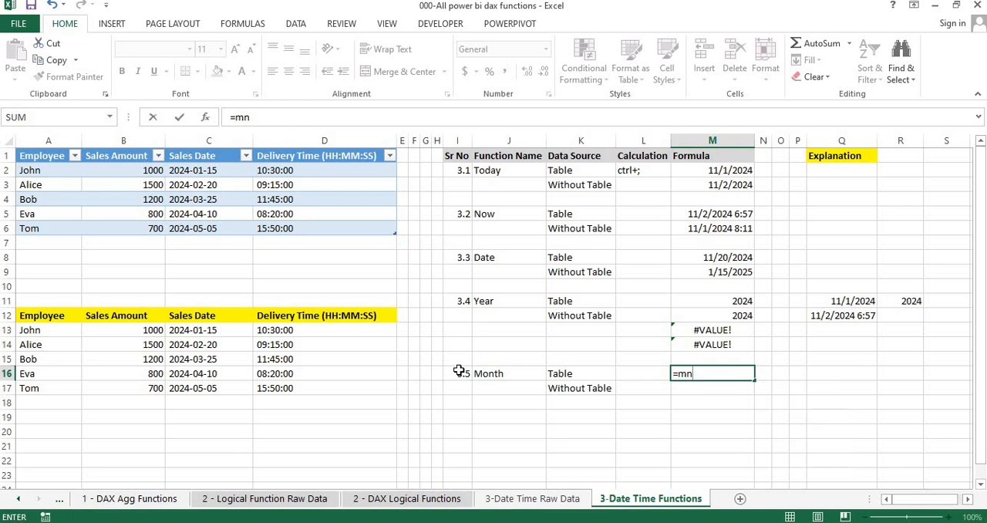
{"action": "key", "text": "BackSpace"}
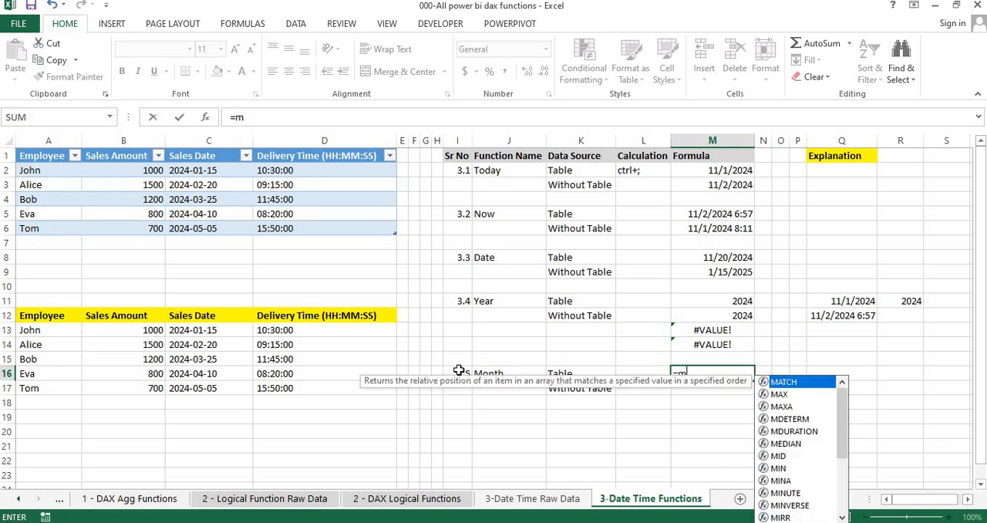
{"action": "type", "text": "on"}
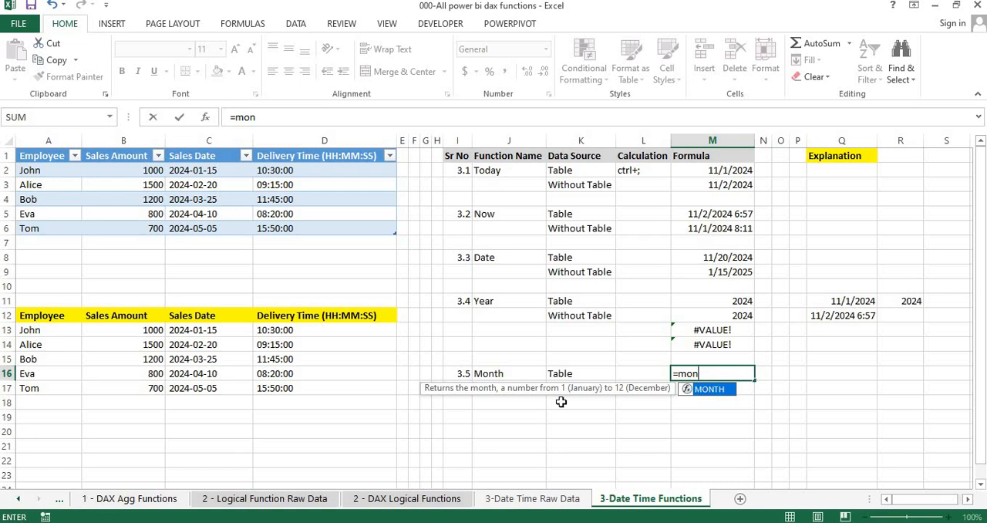
{"action": "double_click", "coordinate": [702, 389]}
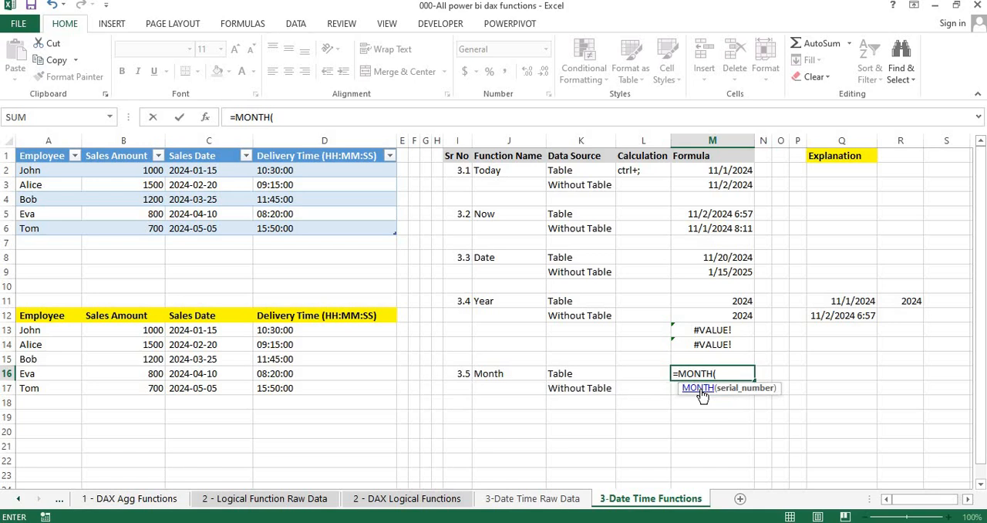
{"action": "left_click", "coordinate": [846, 305]}
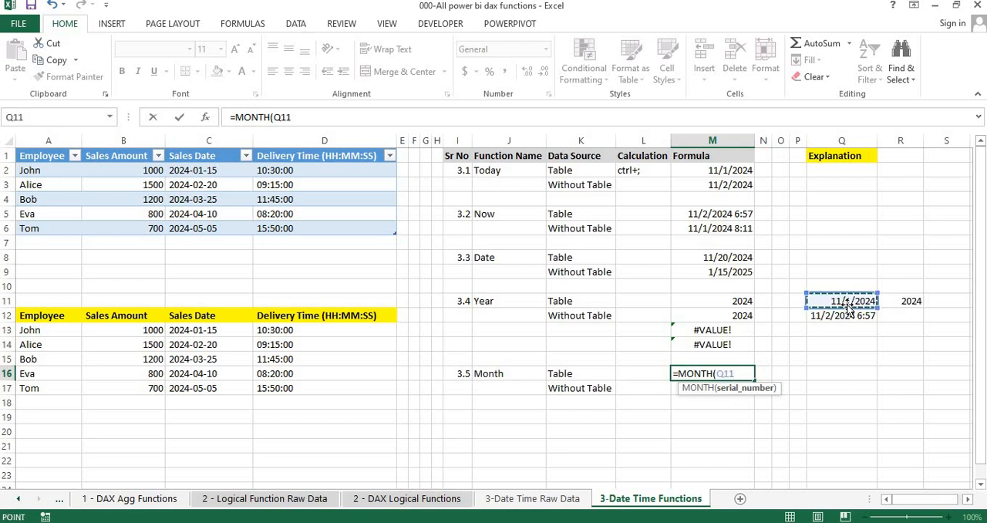
{"action": "key", "text": "Return"}
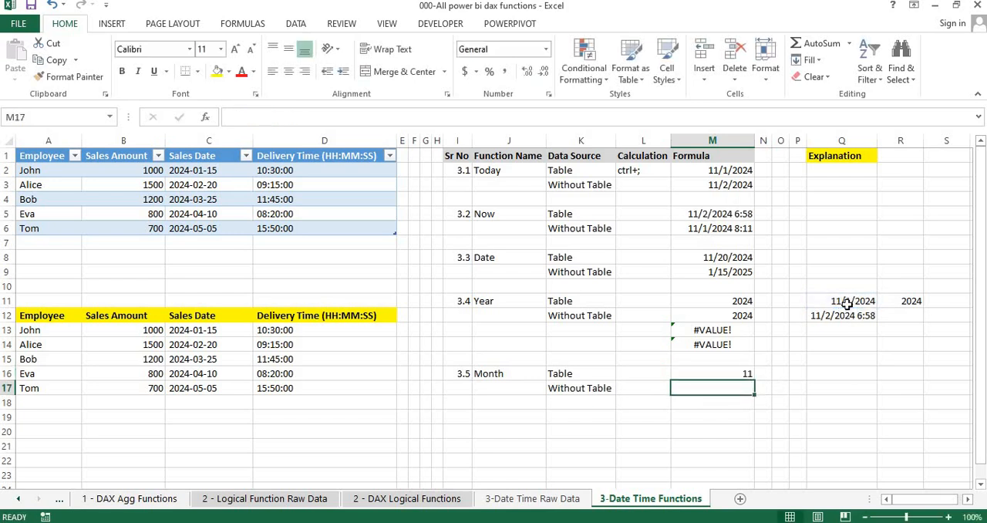
- Enter the formula =MONTH(Q12) in M17, the Month function's Without Table row
{"action": "key", "text": "Up"}
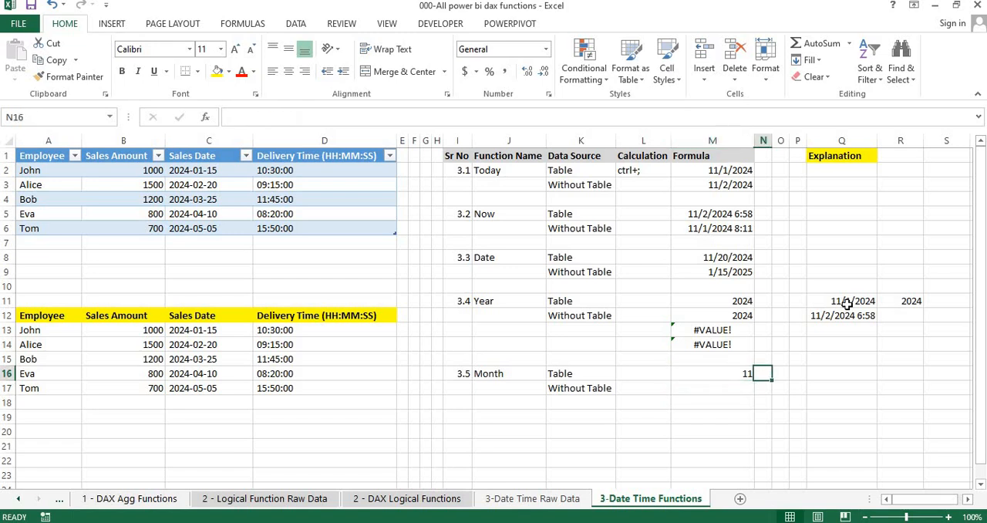
{"action": "key", "text": "Down"}
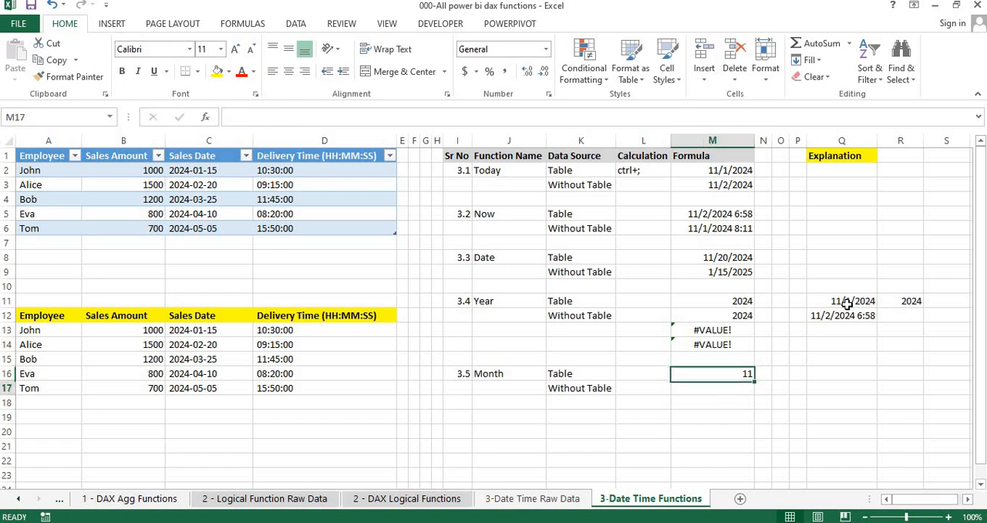
{"action": "type", "text": "="}
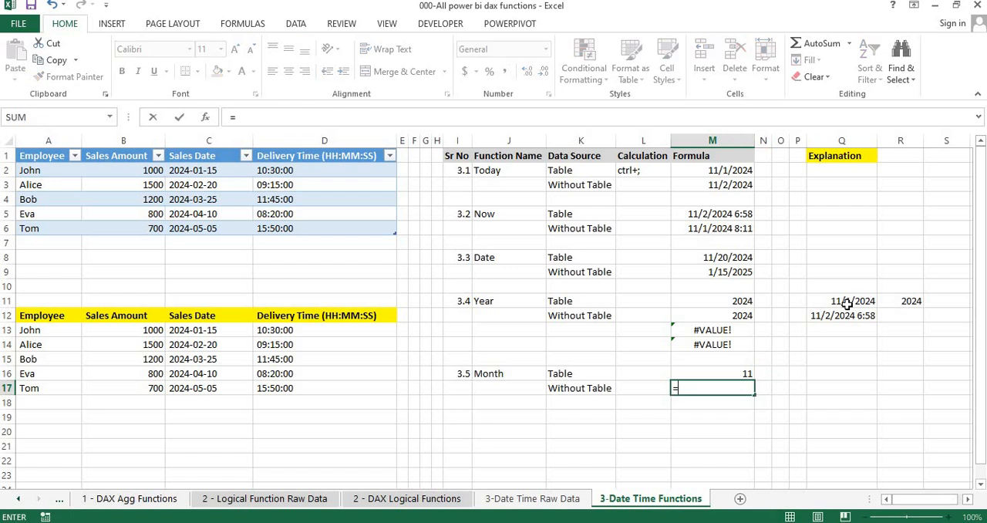
{"action": "type", "text": "month"}
{"action": "key", "text": "Tab"}
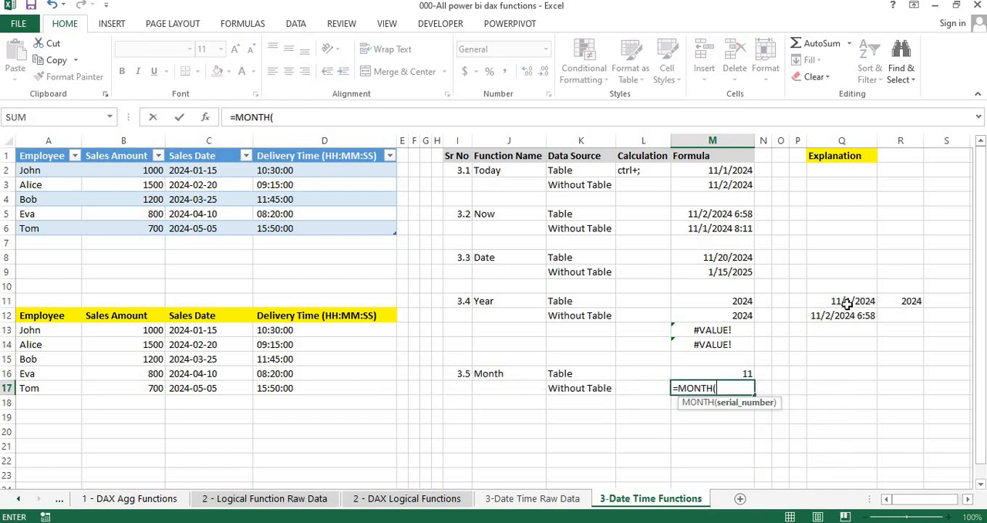
{"action": "left_click", "coordinate": [854, 319]}
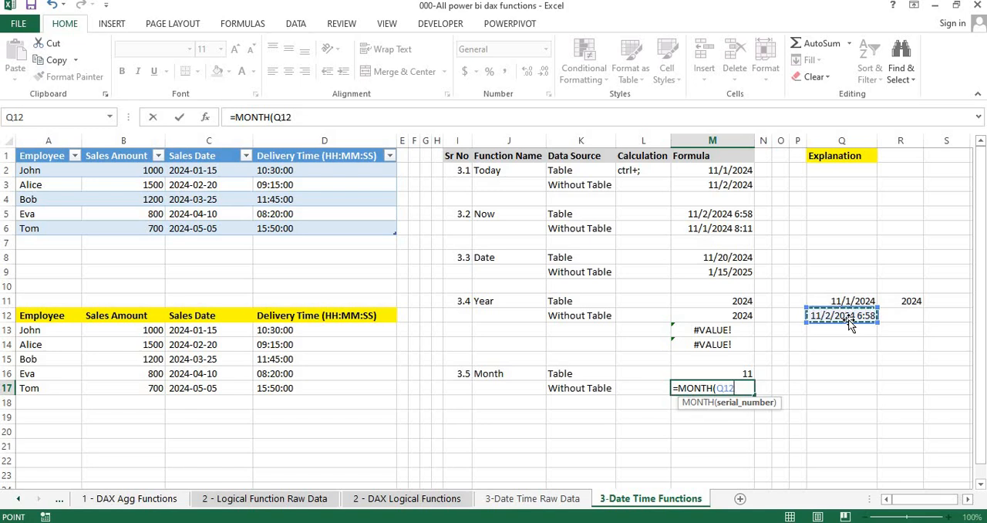
{"action": "key", "text": "Return"}
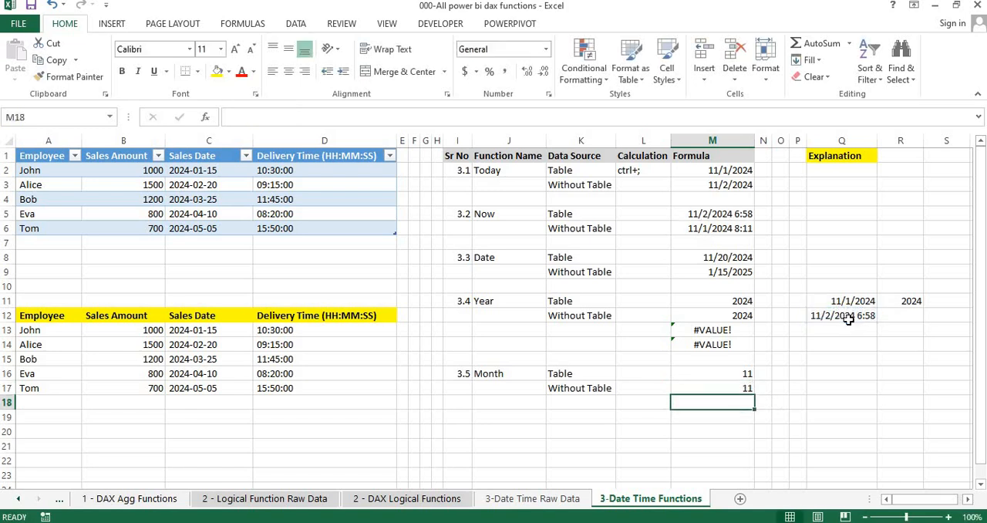
- Wrap M17's MONTH formula in a TEXT function with the format "mmm", giving =TEXT(MONTH(Q12),"mmm")
{"action": "left_click", "coordinate": [731, 387]}
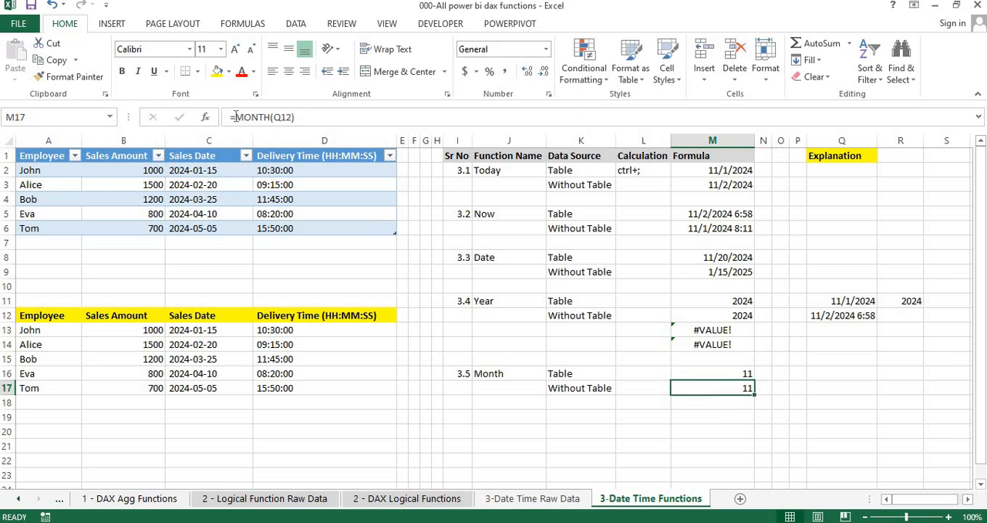
{"action": "left_click", "coordinate": [236, 116]}
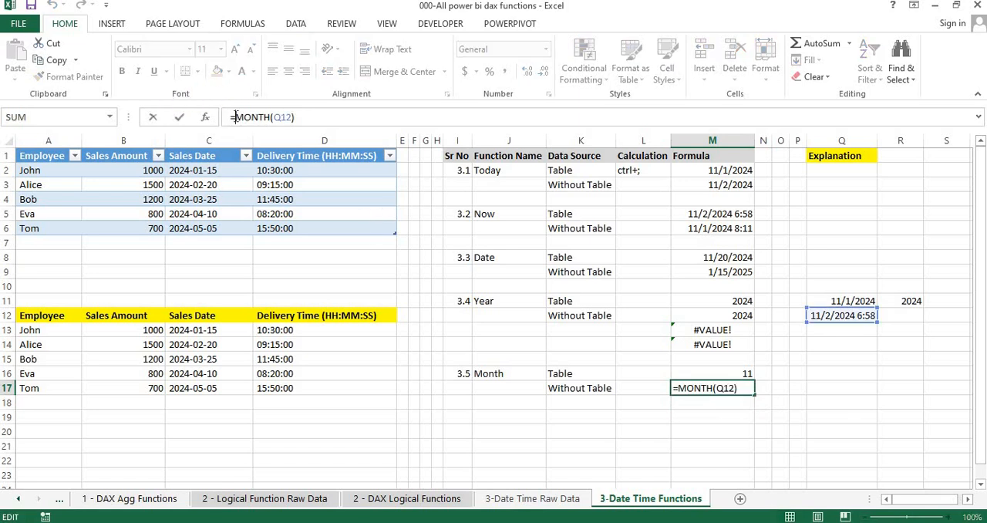
{"action": "type", "text": "TEXT(MONTH(Q12)"}
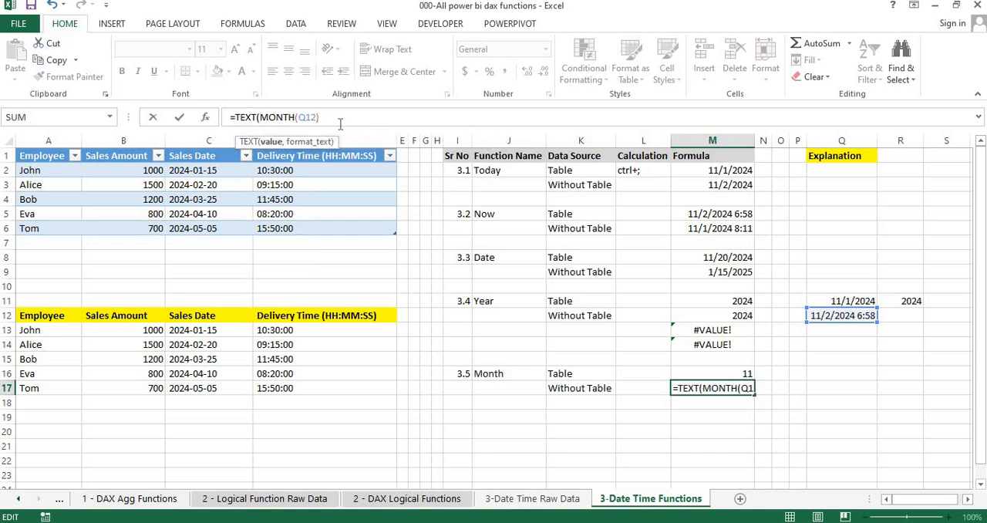
{"action": "type", "text": ","}
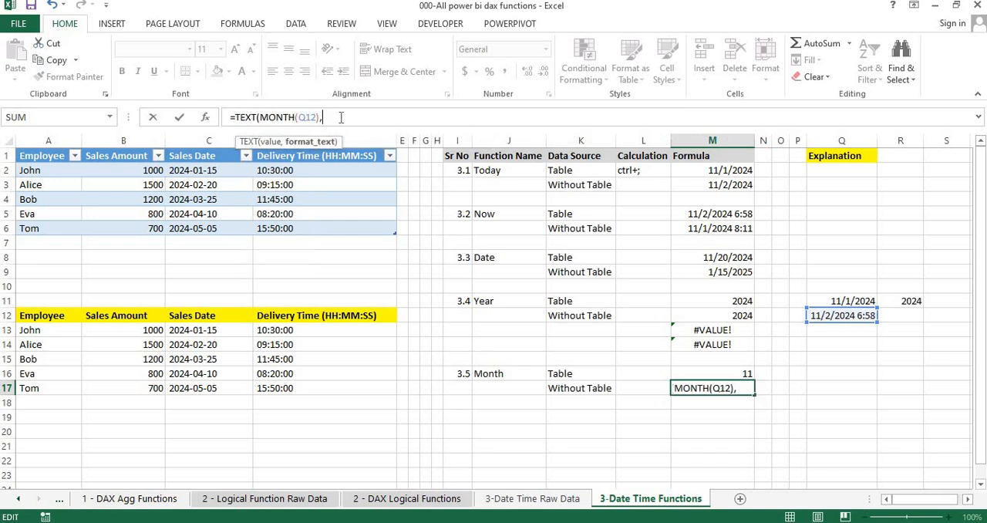
{"action": "type", "text": "\"mm"}
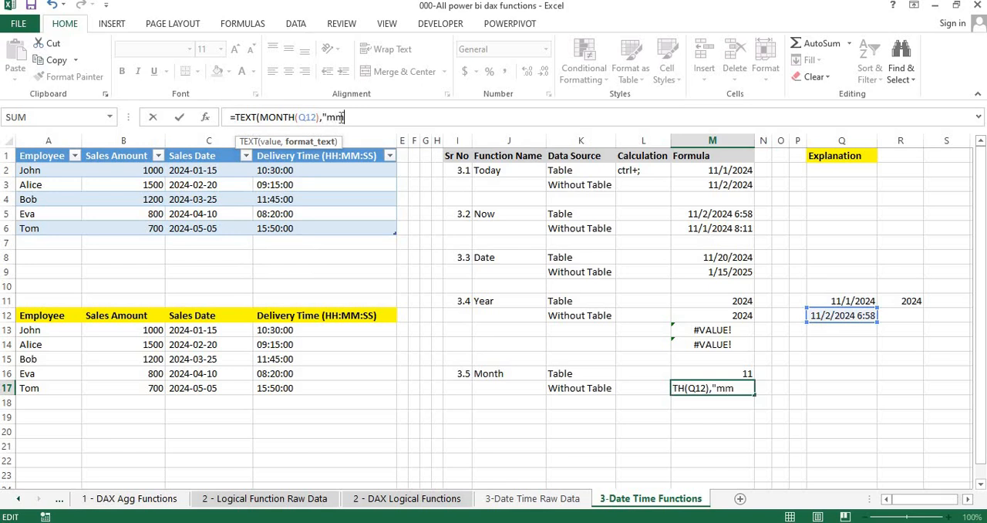
{"action": "type", "text": "m\")"}
{"action": "key", "text": "Return"}
{"action": "key", "text": "Up"}
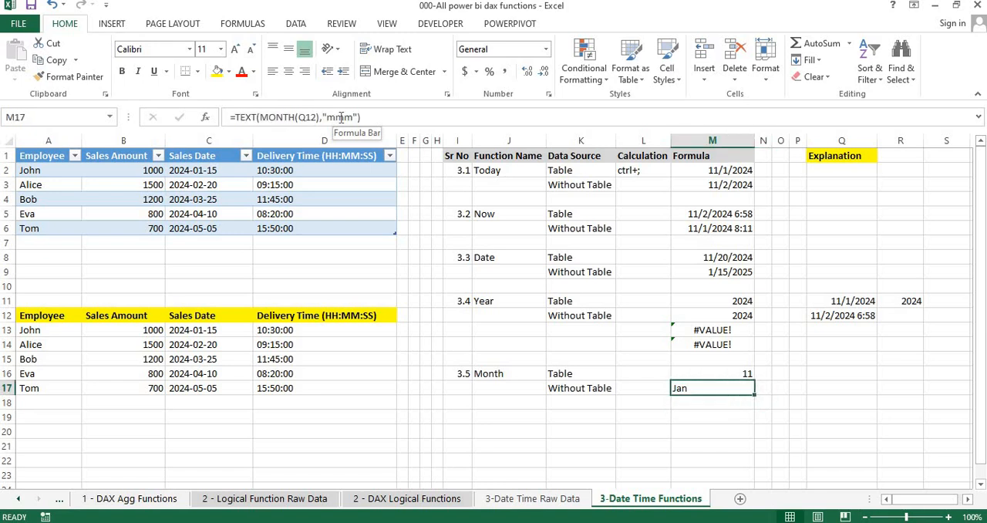
- Change the TEXT format in M17 to "mmmm" and check the MONTH formula in M16
{"action": "left_click", "coordinate": [355, 116]}
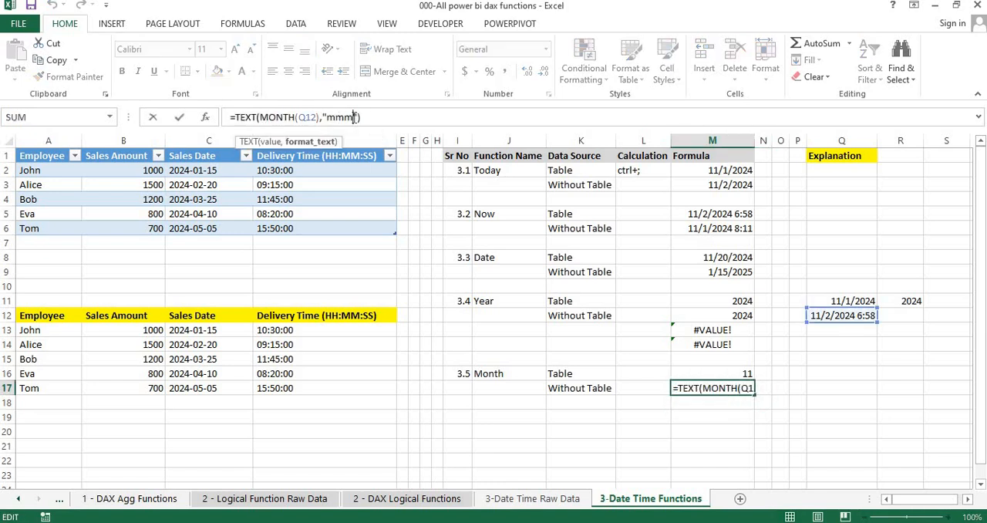
{"action": "type", "text": "m"}
{"action": "key", "text": "Return"}
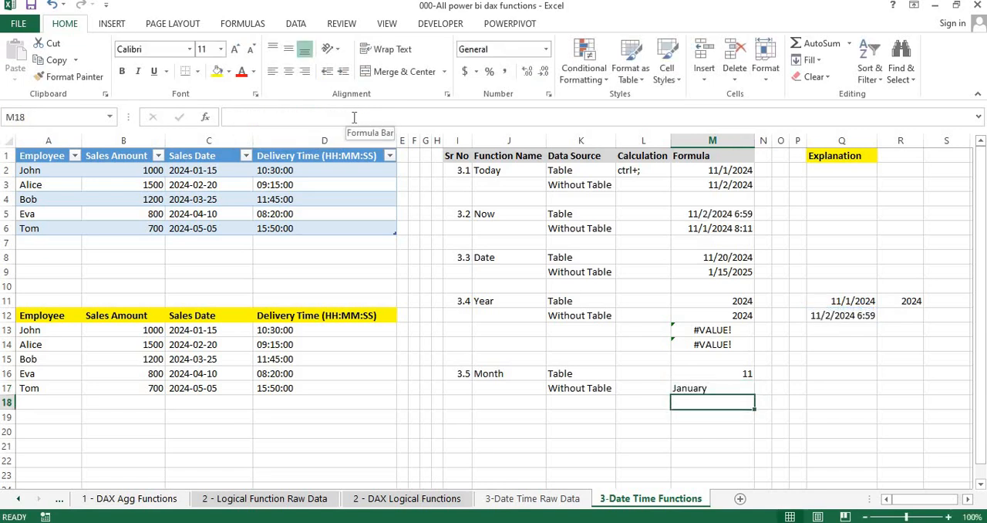
{"action": "key", "text": "Up"}
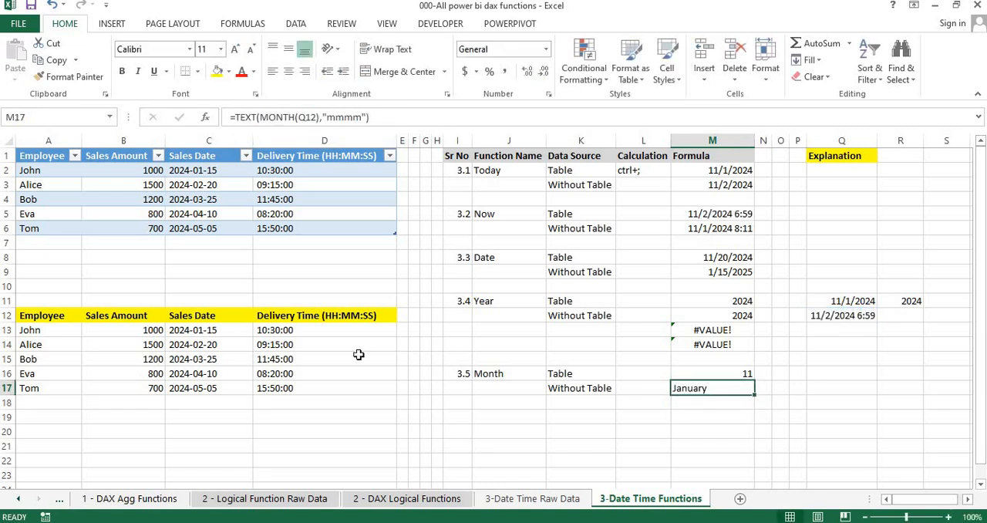
{"action": "left_click", "coordinate": [497, 407]}
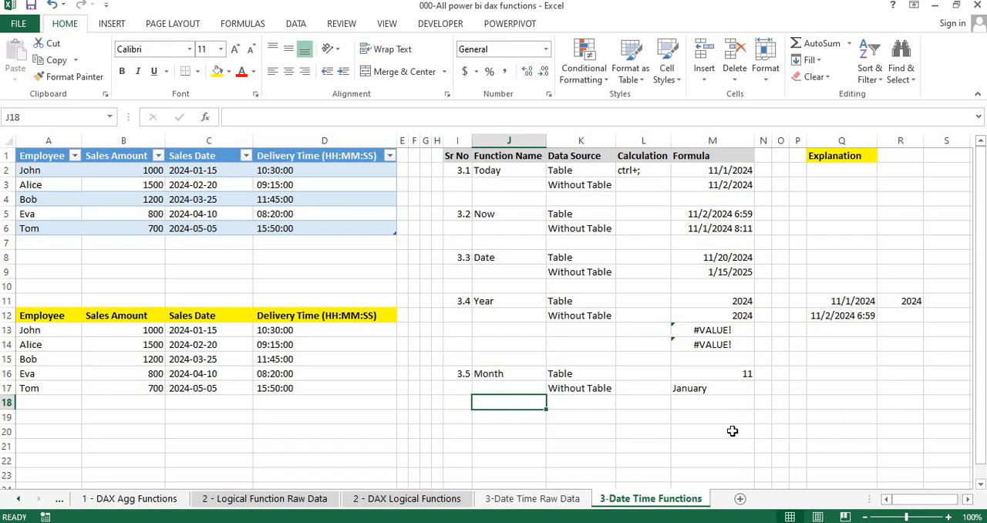
{"action": "left_click", "coordinate": [723, 373]}
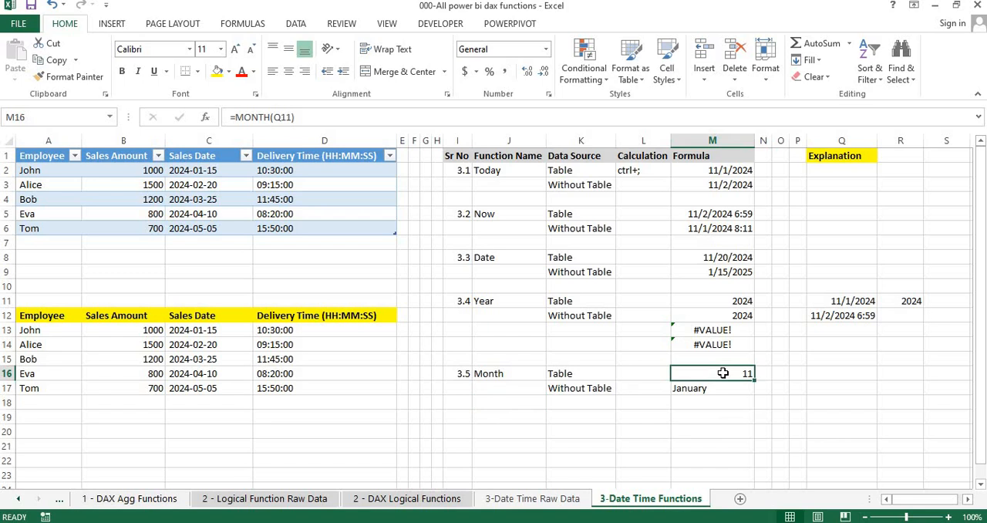
- Switch to the Power BI Desktop report and widen the Data pane
{"action": "key", "text": "alt+Tab"}
{"action": "key", "text": "alt+Tab"}
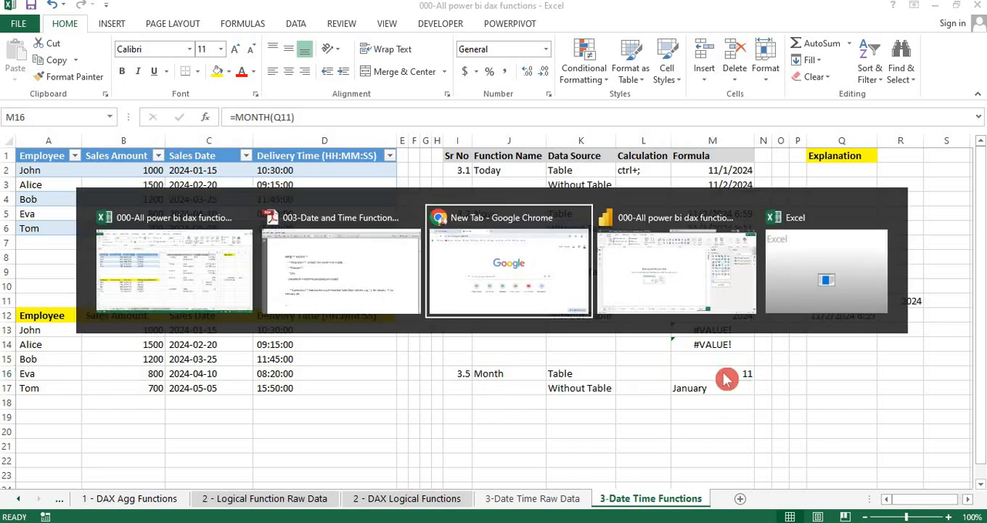
{"action": "key", "text": "alt+Tab"}
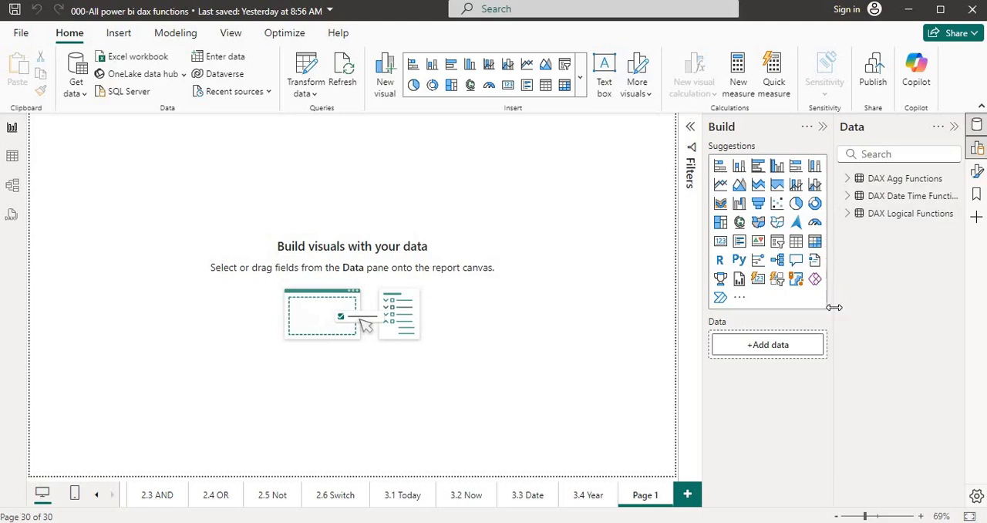
{"action": "left_click_drag", "start_coordinate": [834, 307], "coordinate": [802, 306]}
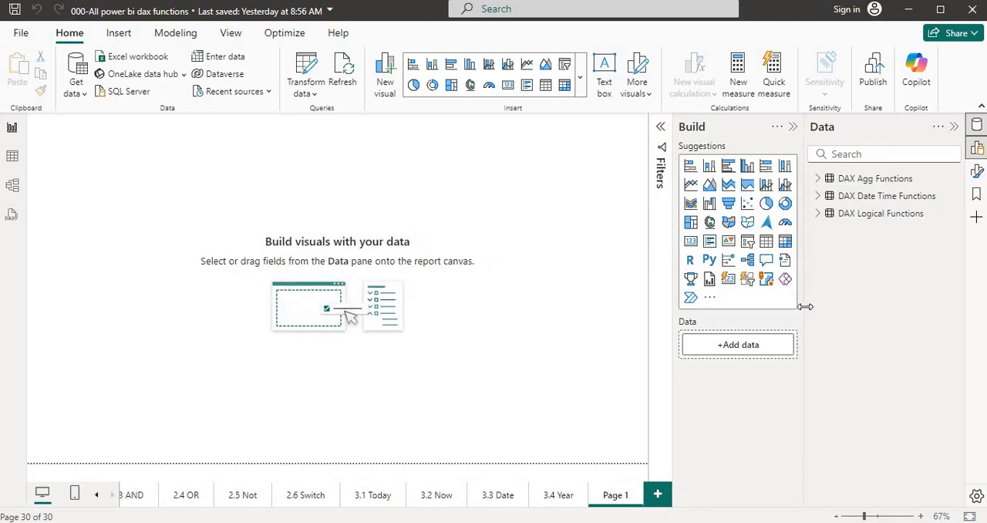
- Display the rows of the DAX Date Time Functions table in Table view
{"action": "left_click", "coordinate": [891, 202]}
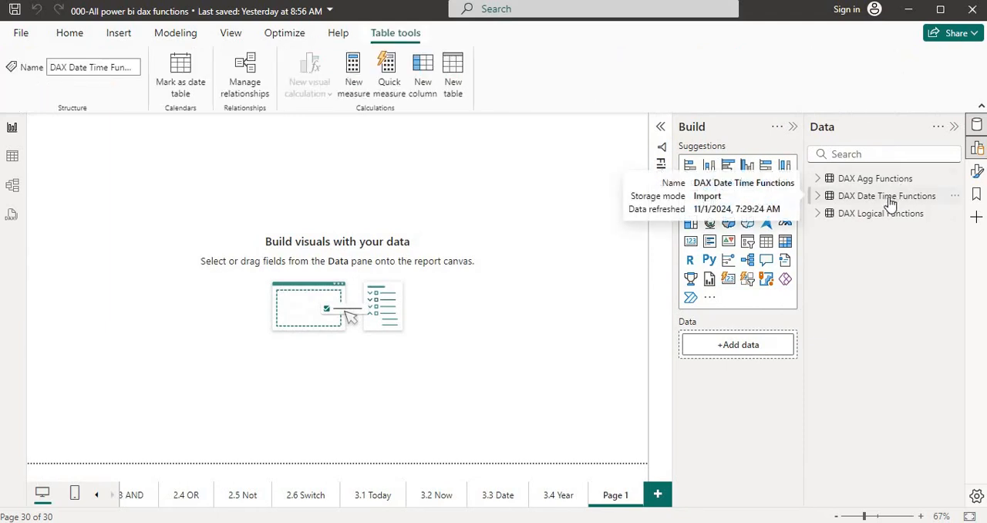
{"action": "left_click", "coordinate": [12, 157]}
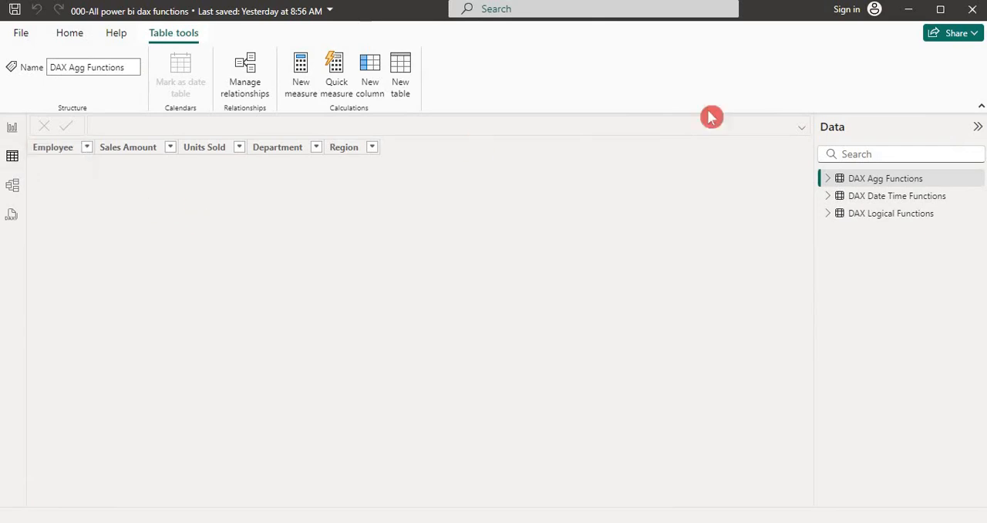
{"action": "left_click", "coordinate": [888, 207]}
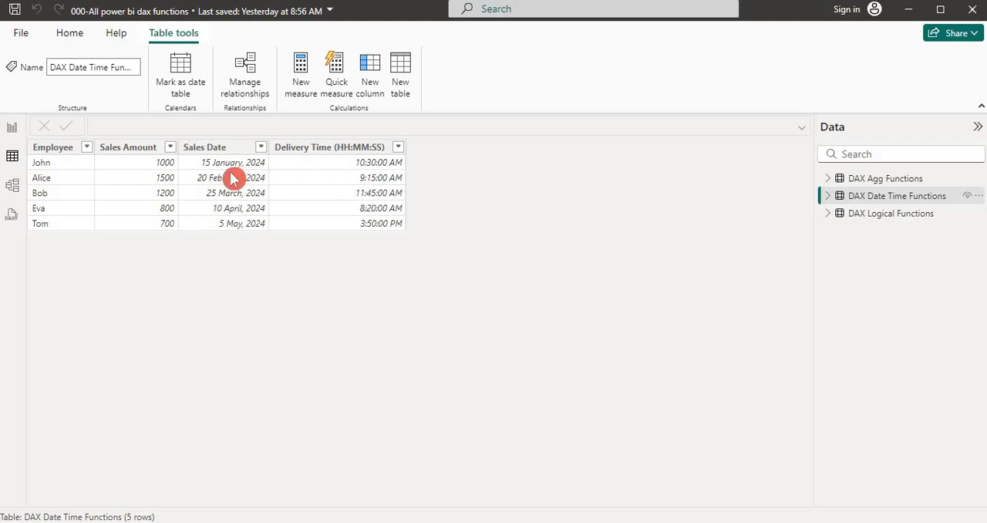
- Return to Report view and expand the DAX Date Time Functions table's field list
{"action": "left_click", "coordinate": [12, 128]}
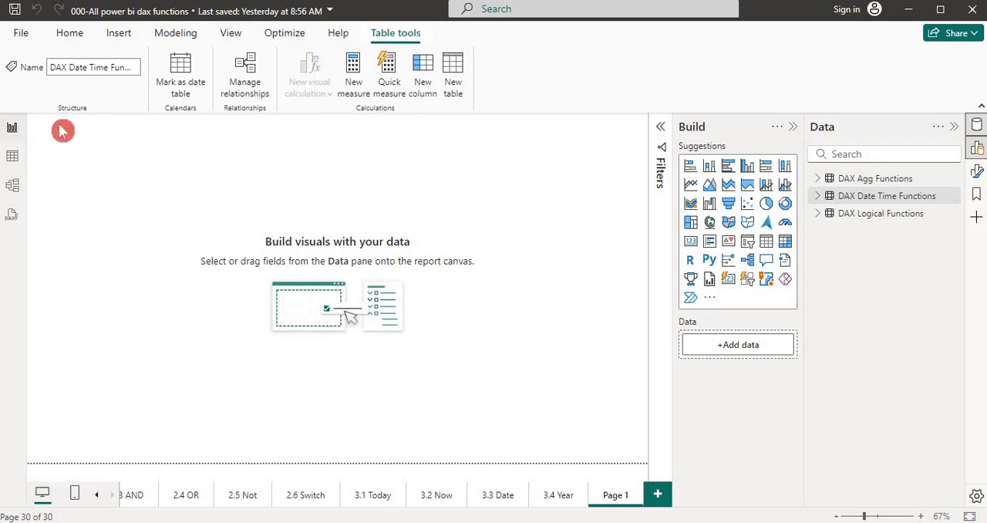
{"action": "left_click", "coordinate": [819, 198]}
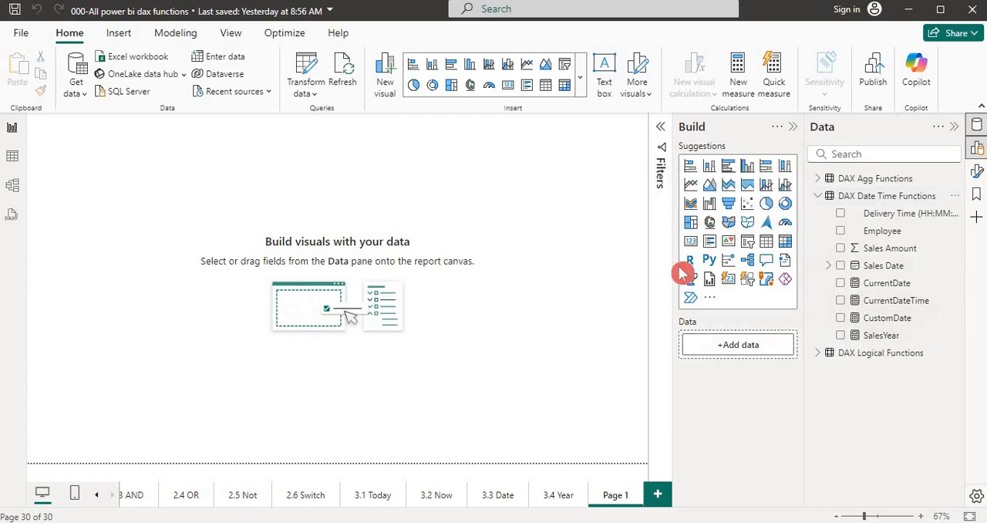
- Switch to the Date and Time Functions PDF in Adobe Reader and read the MONTH function's description
{"action": "key", "text": "alt+Tab"}
{"action": "key", "text": "alt+Tab"}
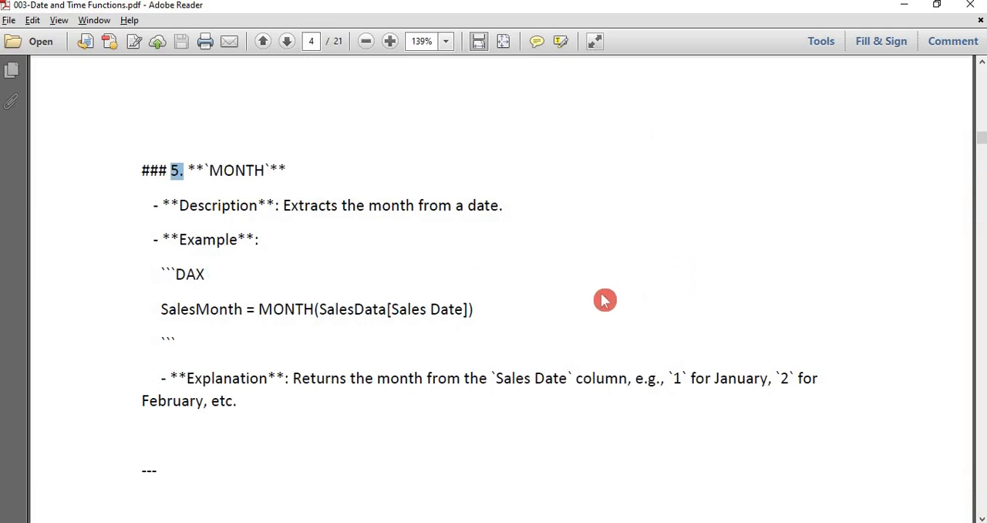
{"action": "left_click", "coordinate": [604, 300]}
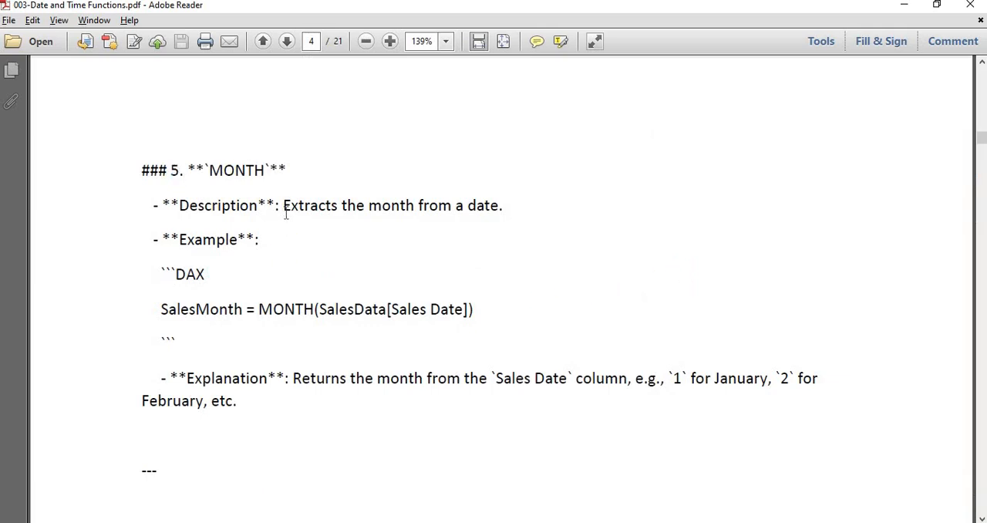
{"action": "left_click_drag", "start_coordinate": [286, 215], "coordinate": [471, 215]}
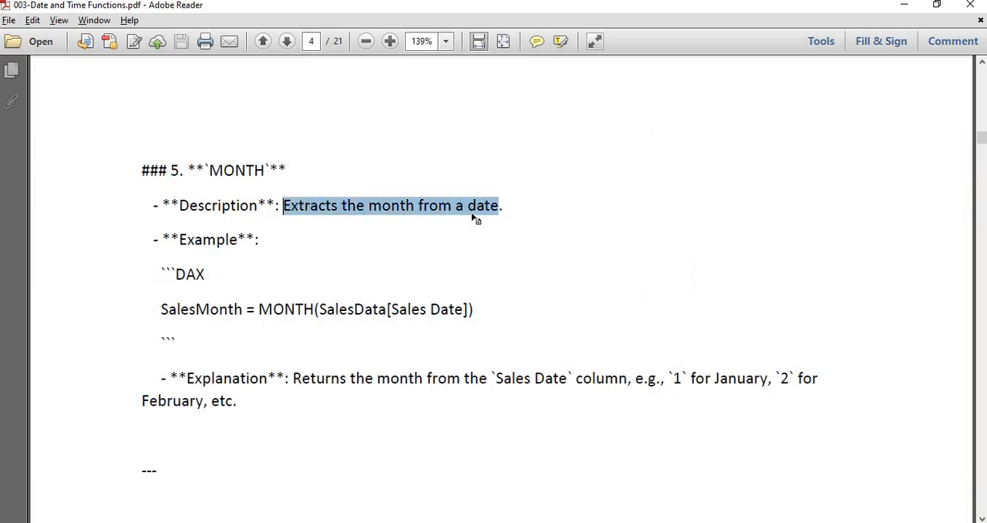
{"action": "left_click", "coordinate": [331, 268]}
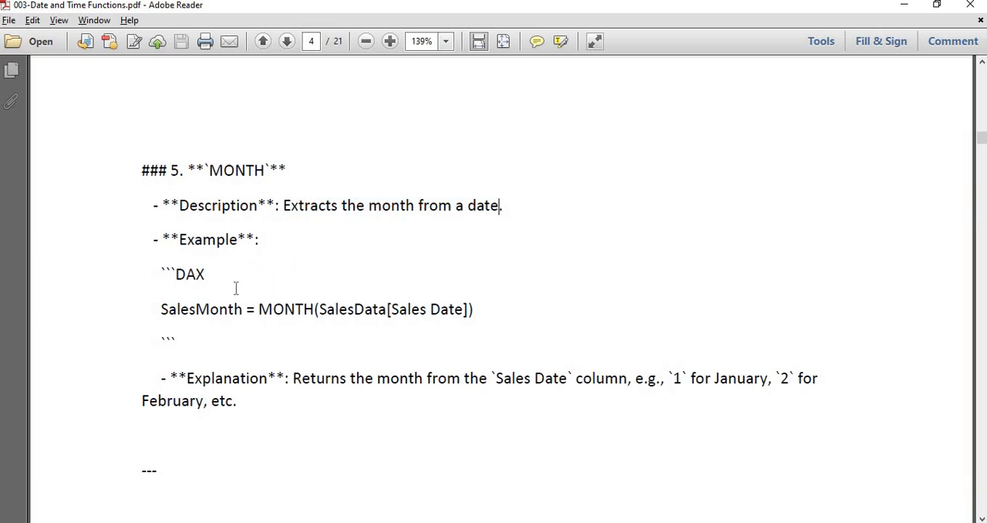
- Examine each part of the SalesMonth example formula and its explanation in the PDF's MONTH section
{"action": "triple_click", "coordinate": [208, 276]}
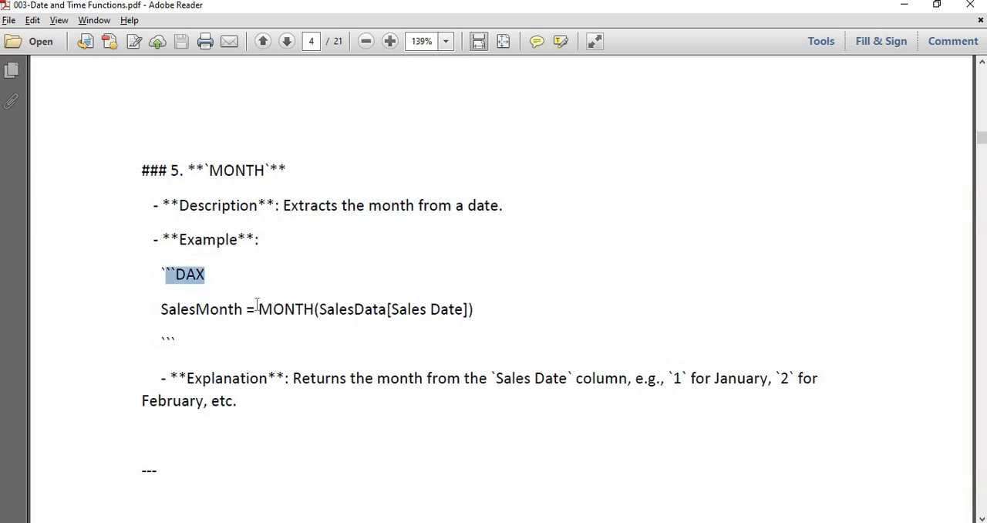
{"action": "left_click", "coordinate": [222, 311]}
{"action": "double_click", "coordinate": [222, 311]}
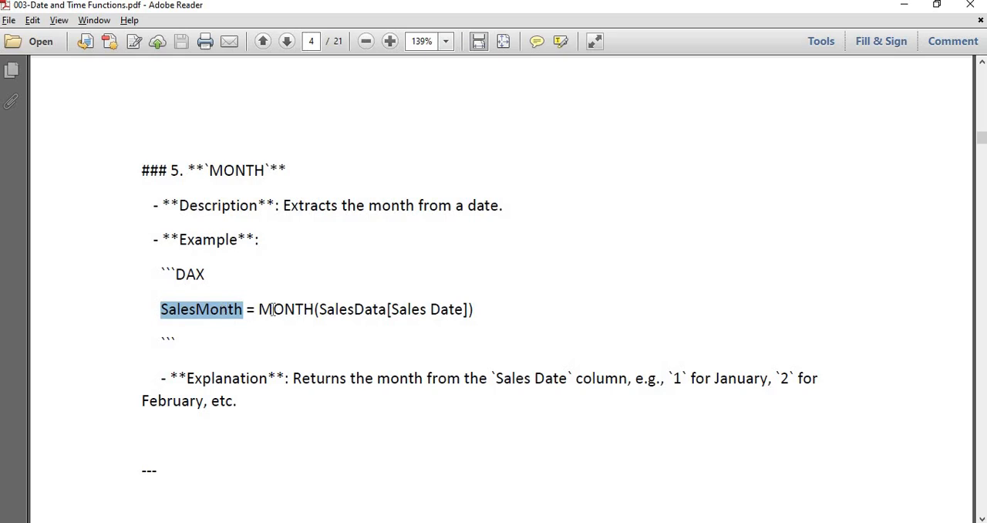
{"action": "left_click_drag", "start_coordinate": [259, 309], "coordinate": [320, 309]}
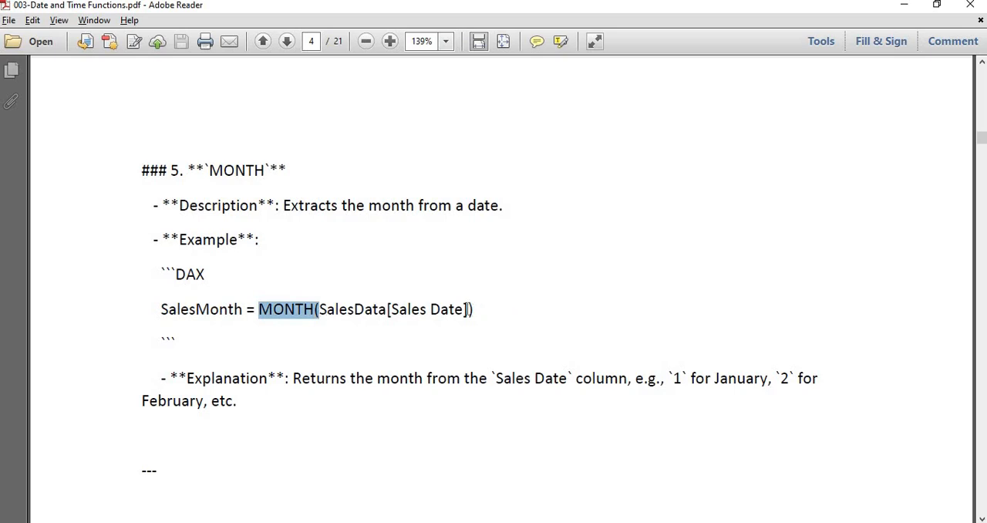
{"action": "left_click_drag", "start_coordinate": [465, 309], "coordinate": [319, 309]}
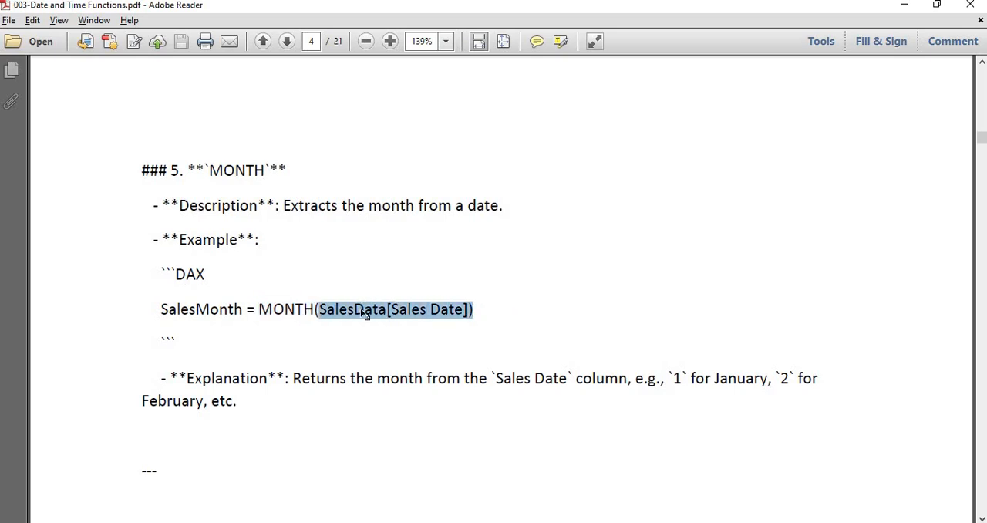
{"action": "double_click", "coordinate": [366, 311]}
{"action": "double_click", "coordinate": [411, 309]}
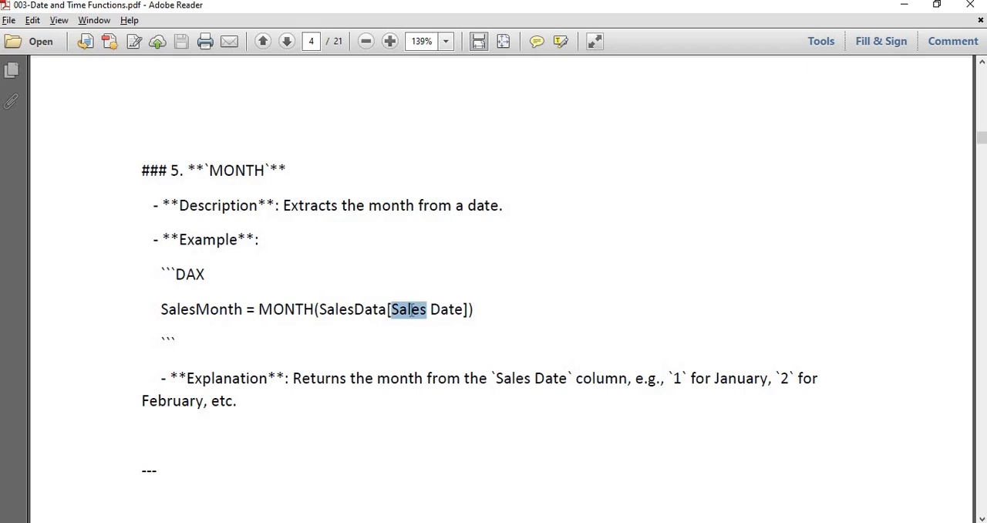
{"action": "double_click", "coordinate": [477, 309]}
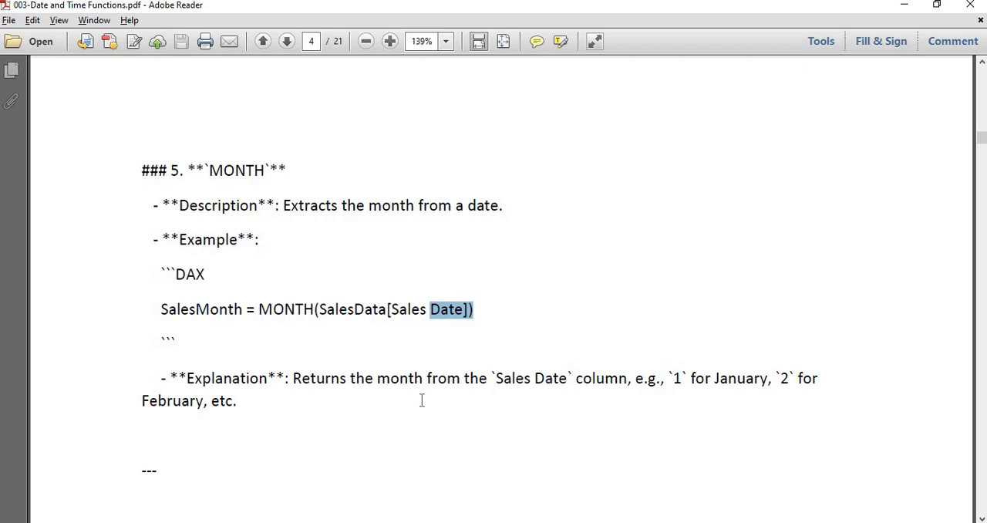
{"action": "left_click", "coordinate": [479, 382]}
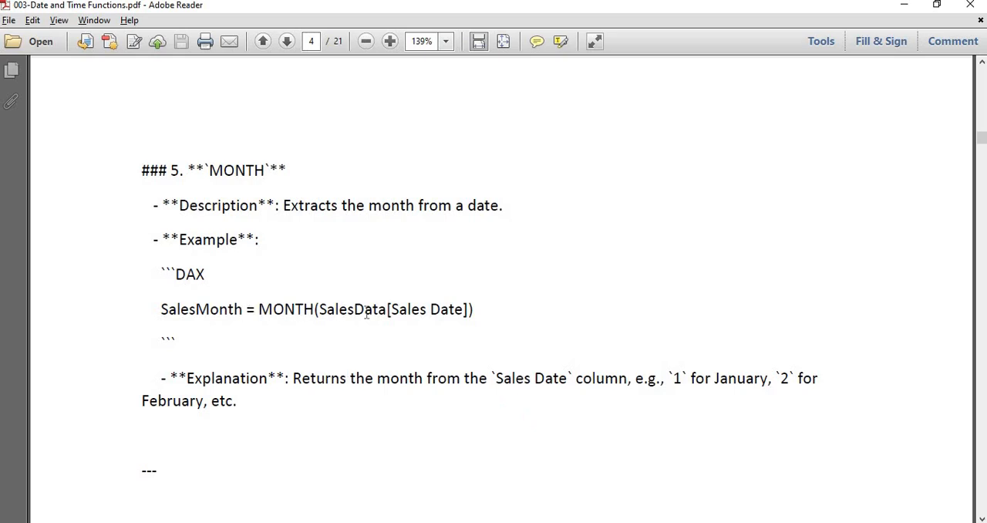
{"action": "left_click", "coordinate": [397, 316]}
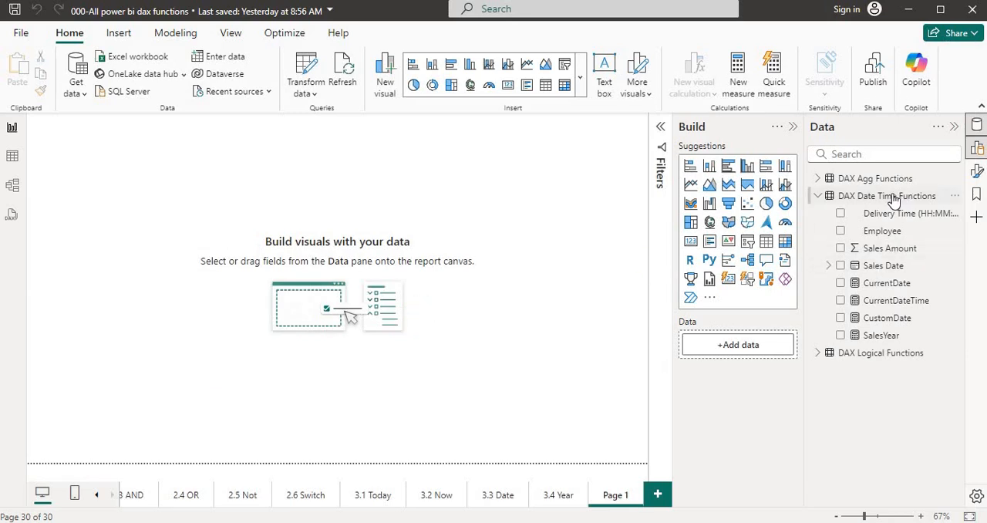
- Switch back to Power BI Desktop and create a new measure in the DAX Date Time Functions table
{"action": "left_click", "coordinate": [893, 199]}
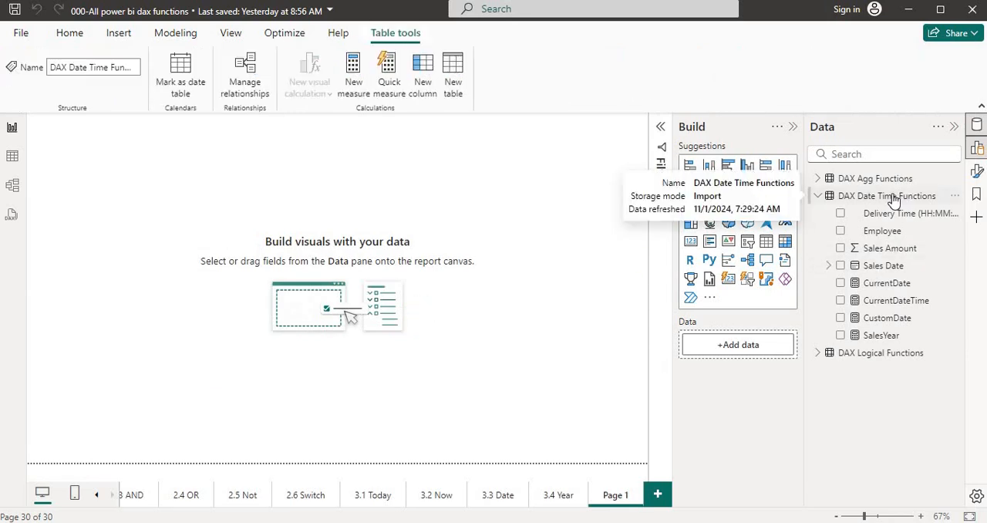
{"action": "left_click", "coordinate": [355, 90]}
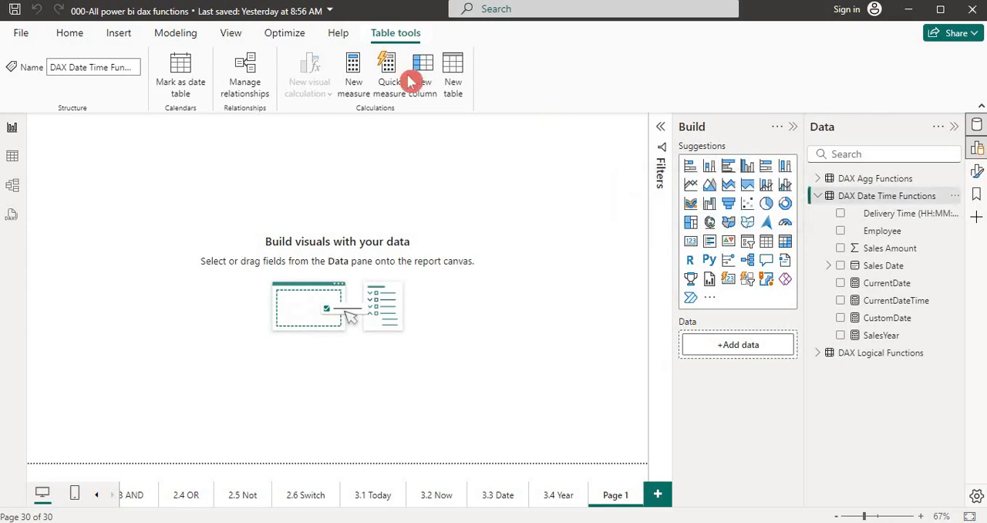
{"action": "right_click", "coordinate": [857, 198]}
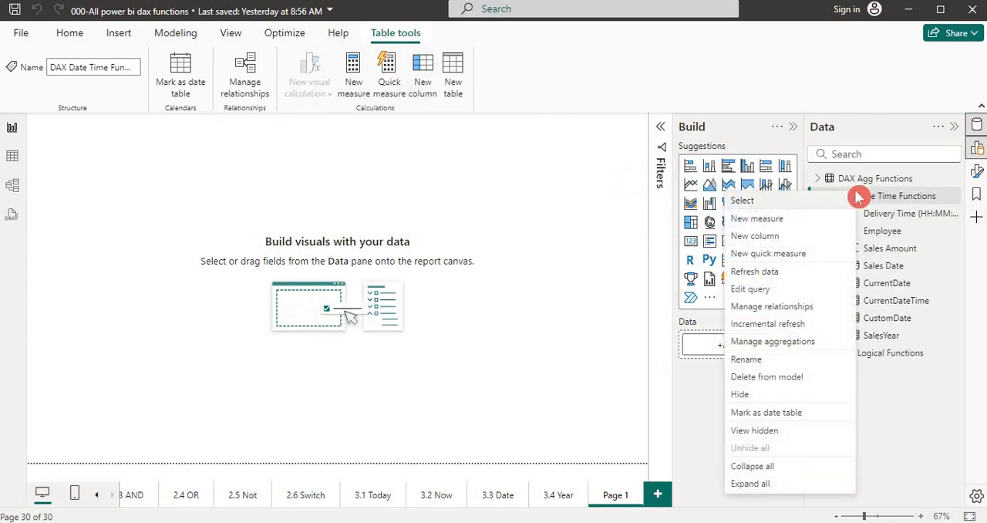
{"action": "left_click", "coordinate": [794, 225]}
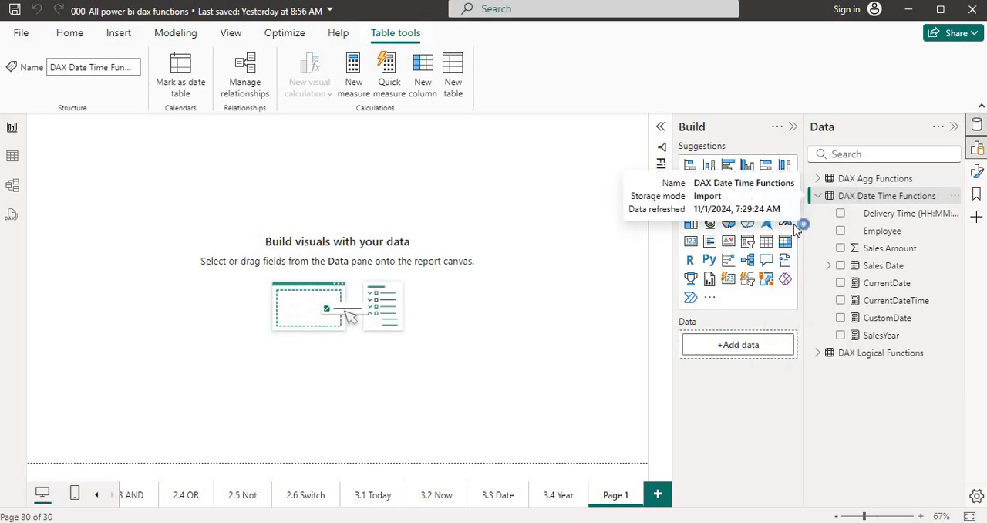
{"action": "left_click", "coordinate": [796, 228]}
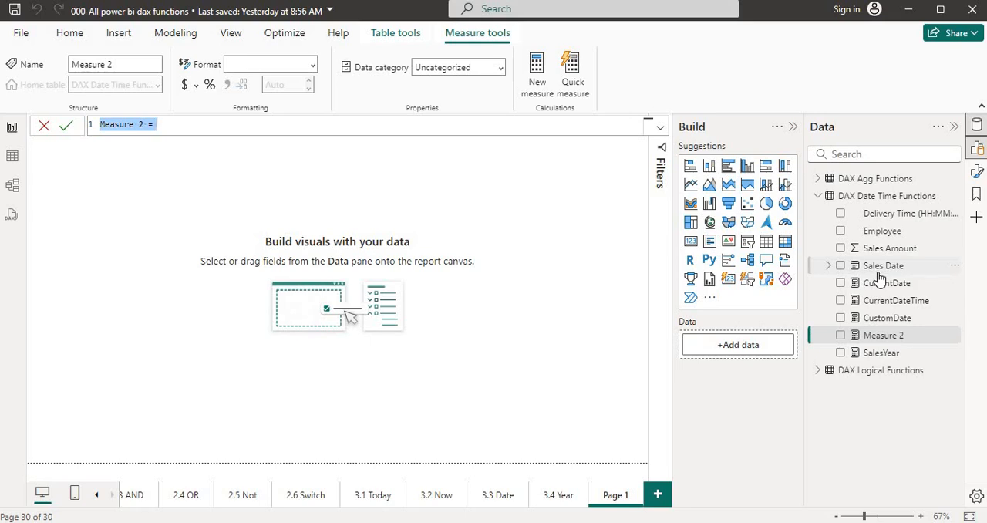
- Name the measure SalesMonth and start its formula with the MONTH function
{"action": "type", "text": "Sa"}
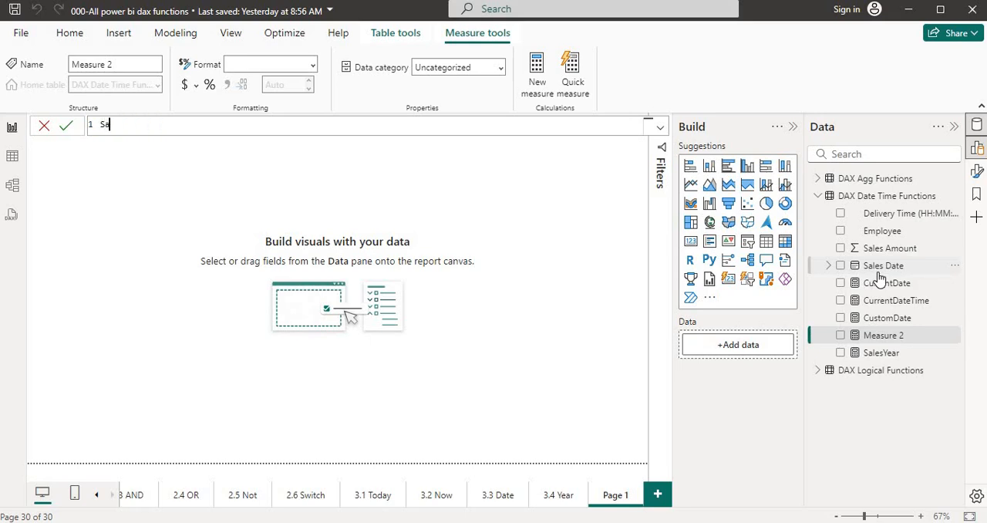
{"action": "type", "text": "lesMonth"}
{"action": "type", "text": "=mon"}
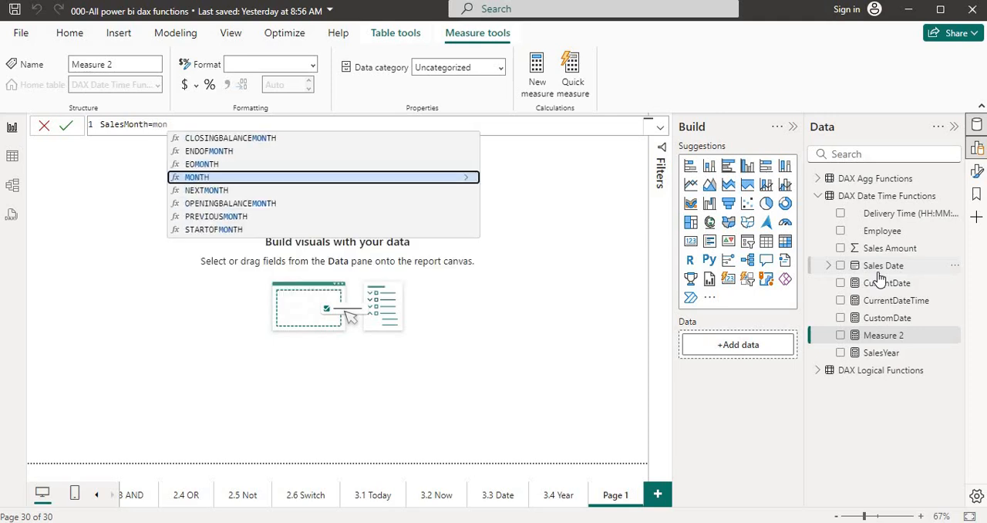
{"action": "key", "text": "Tab"}
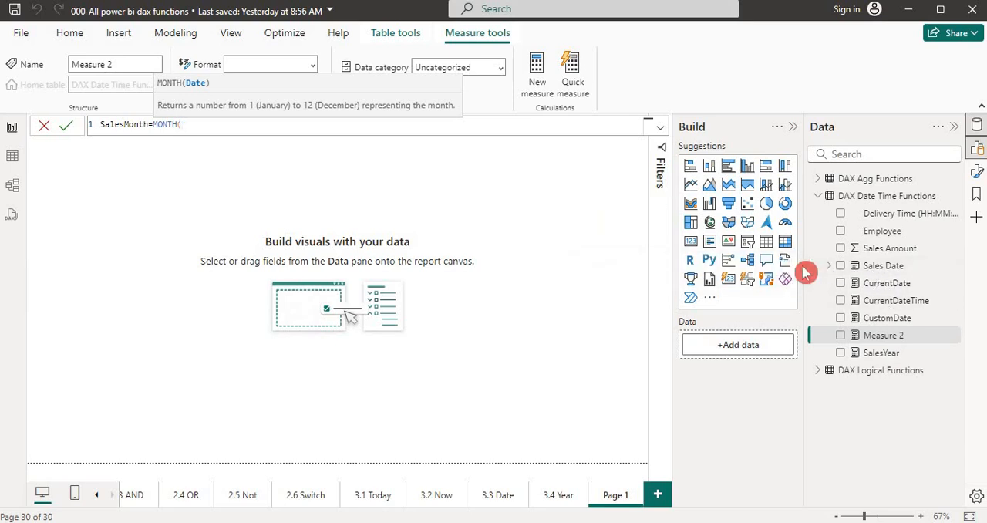
- Try to reference the Sales Date column as the MONTH argument, and clear the formula back to the equals sign
{"action": "type", "text": "sales"}
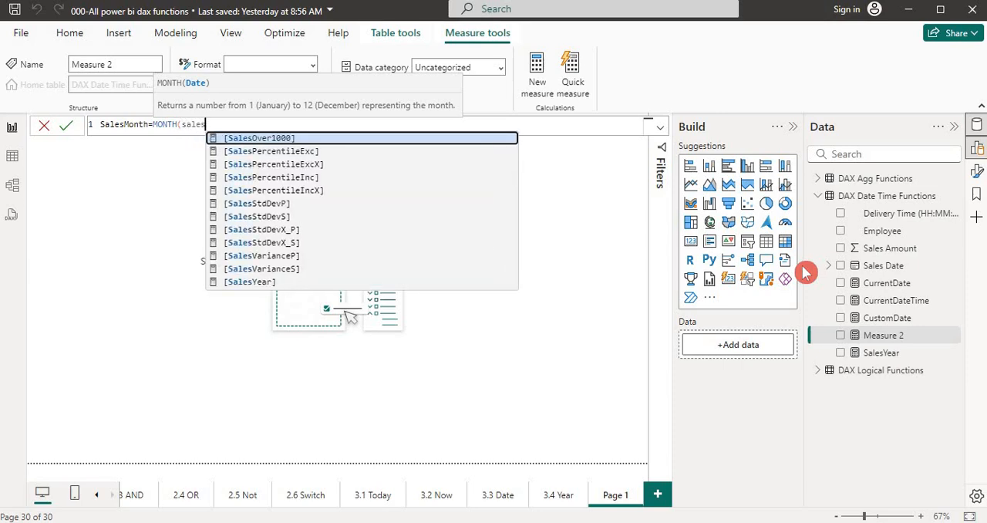
{"action": "type", "text": " da"}
{"action": "key", "text": "BackSpace"}
{"action": "key", "text": "BackSpace"}
{"action": "key", "text": "BackSpace"}
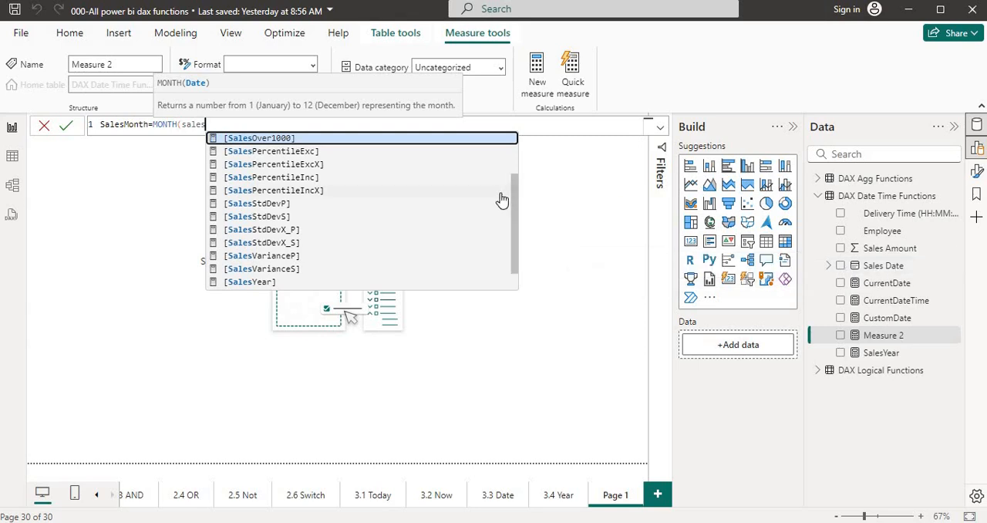
{"action": "key", "text": "BackSpace"}
{"action": "key", "text": "BackSpace"}
{"action": "key", "text": "BackSpace"}
{"action": "key", "text": "BackSpace"}
{"action": "key", "text": "BackSpace"}
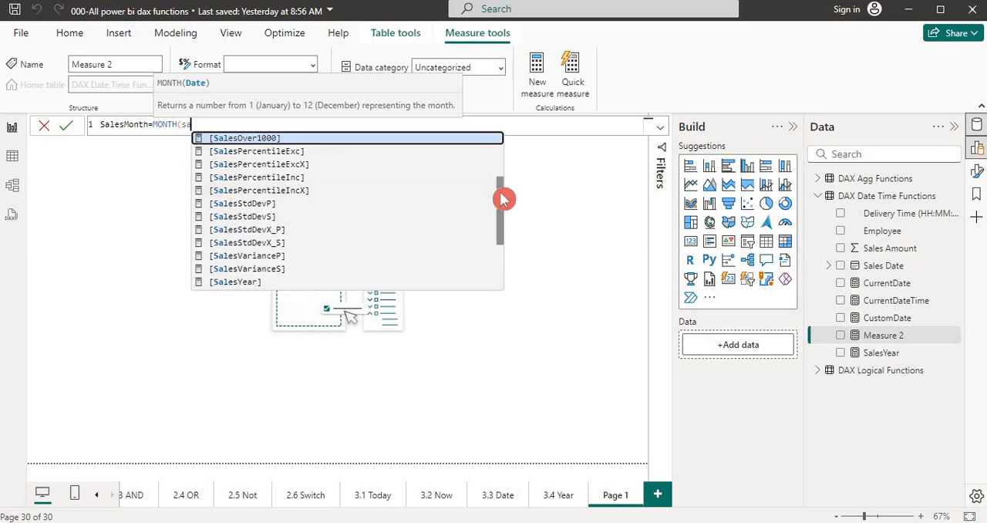
{"action": "type", "text": "sales"}
{"action": "left_click", "coordinate": [502, 200]}
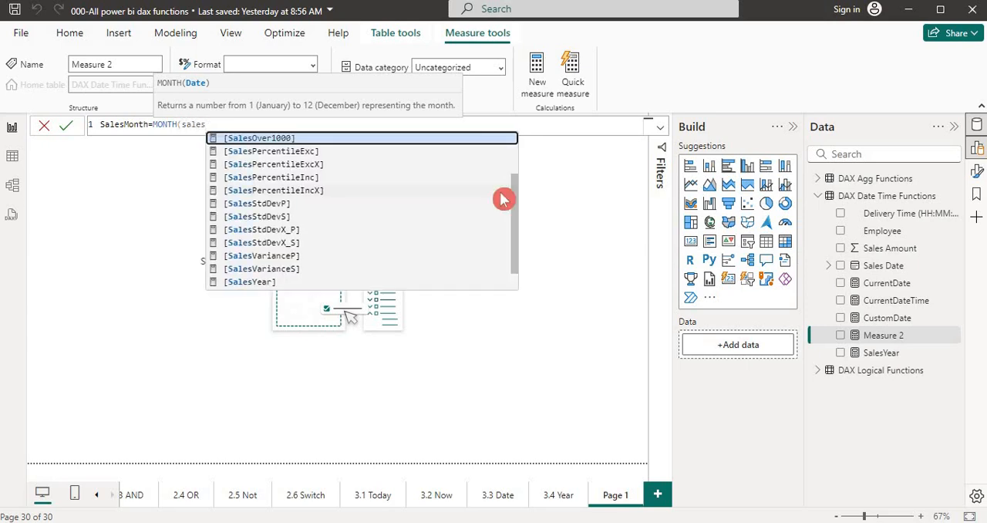
{"action": "type", "text": "da"}
{"action": "key", "text": "BackSpace"}
{"action": "key", "text": "BackSpace"}
{"action": "key", "text": "BackSpace"}
{"action": "key", "text": "BackSpace"}
{"action": "key", "text": "BackSpace"}
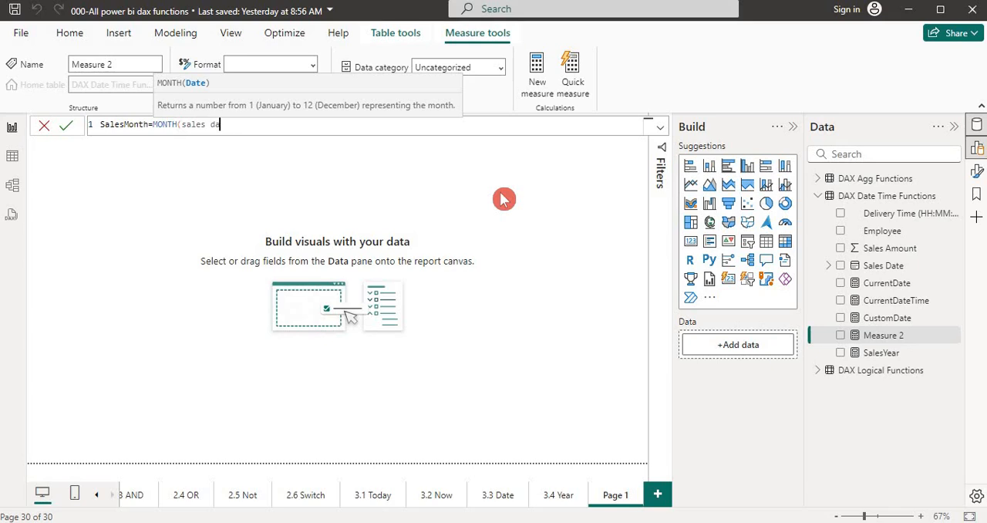
{"action": "key", "text": "BackSpace"}
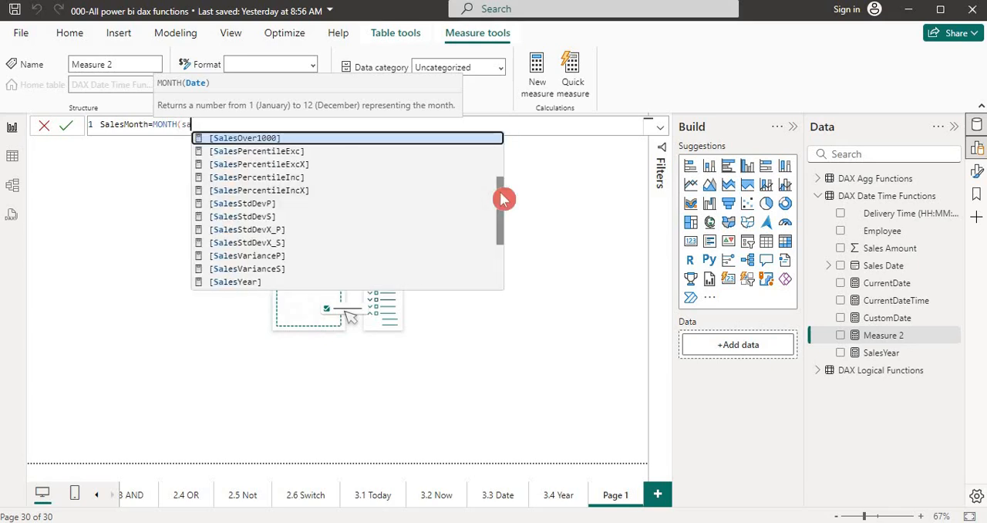
{"action": "key", "text": "BackSpace"}
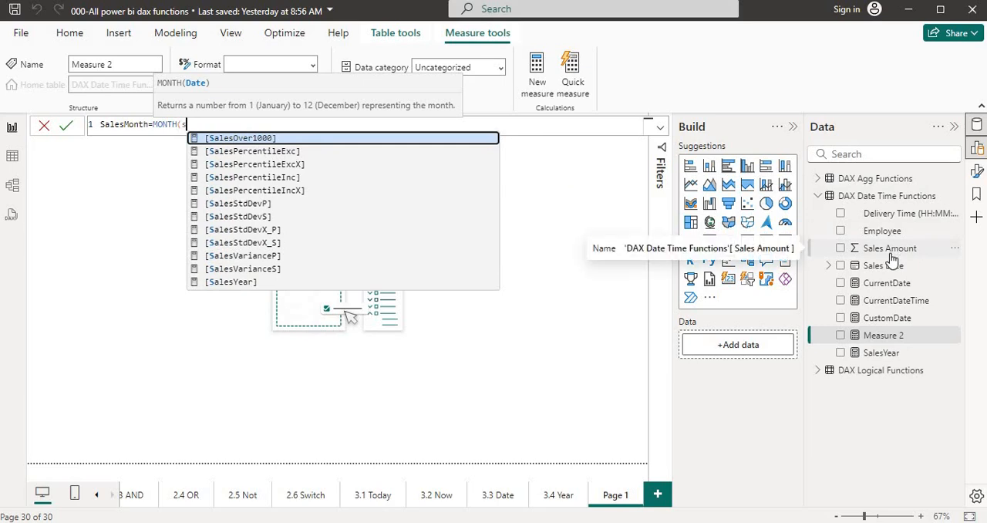
{"action": "key", "text": "BackSpace"}
{"action": "type", "text": "les"}
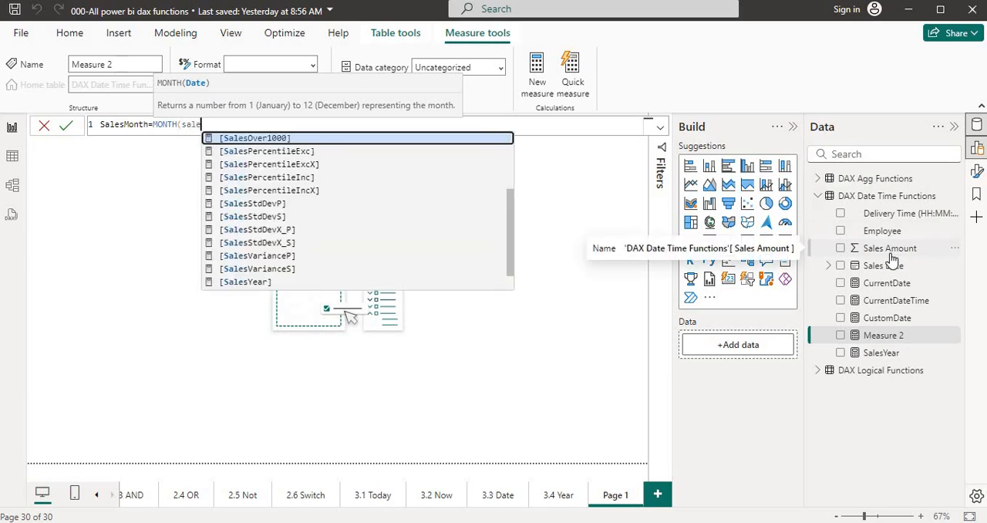
{"action": "key", "text": "BackSpace"}
{"action": "key", "text": "BackSpace"}
{"action": "key", "text": "BackSpace"}
{"action": "key", "text": "BackSpace"}
{"action": "key", "text": "BackSpace"}
{"action": "key", "text": "BackSpace"}
{"action": "key", "text": "BackSpace"}
{"action": "key", "text": "BackSpace"}
{"action": "key", "text": "BackSpace"}
{"action": "key", "text": "BackSpace"}
{"action": "key", "text": "BackSpace"}
{"action": "key", "text": "BackSpace"}
{"action": "key", "text": "BackSpace"}
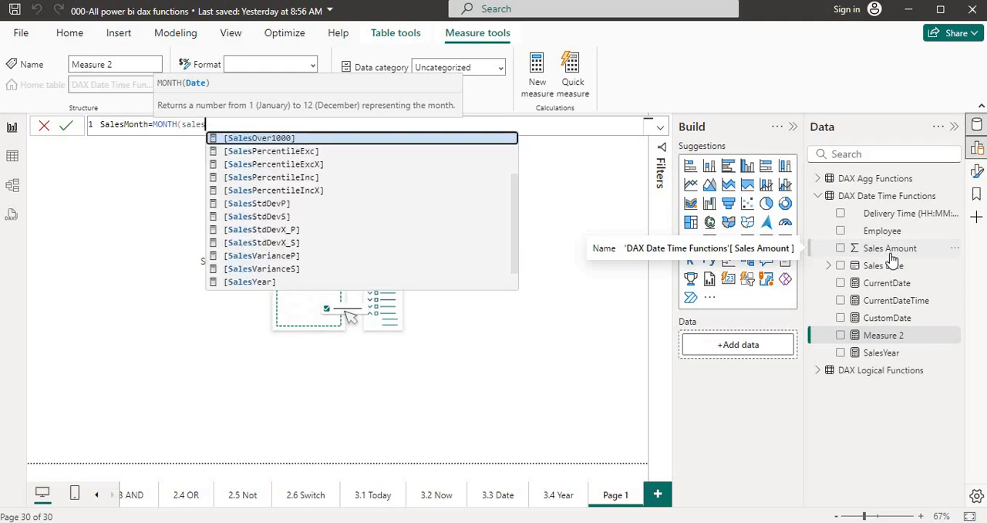
{"action": "key", "text": "BackSpace"}
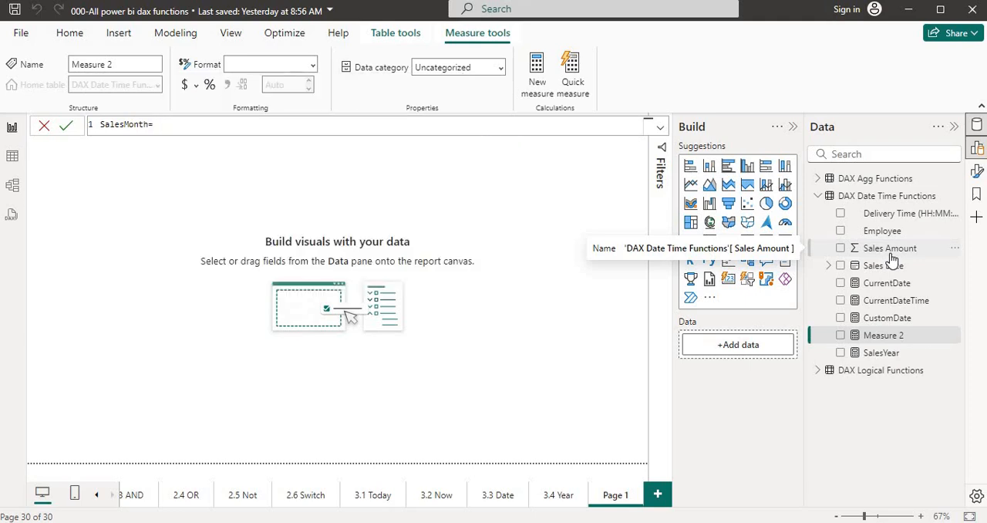
- Try to look up the Sales Amount column directly after the SalesMonth equals sign, and clear the entry
{"action": "type", "text": "sales"}
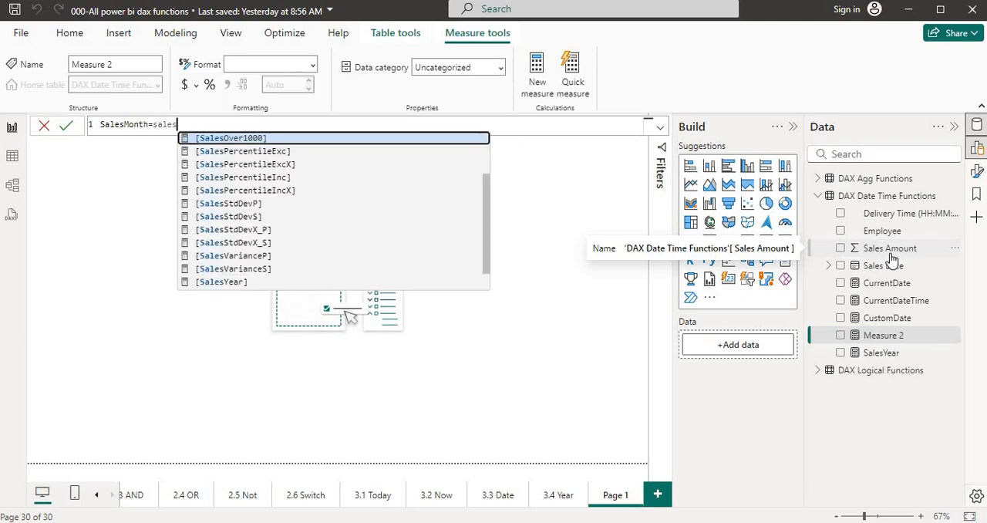
{"action": "type", "text": " am"}
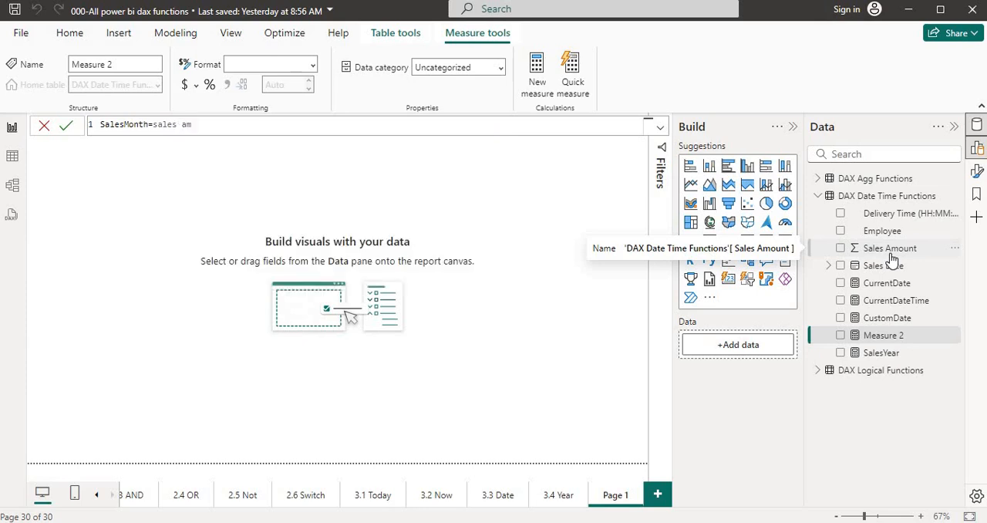
{"action": "key", "text": "BackSpace"}
{"action": "key", "text": "BackSpace"}
{"action": "key", "text": "BackSpace"}
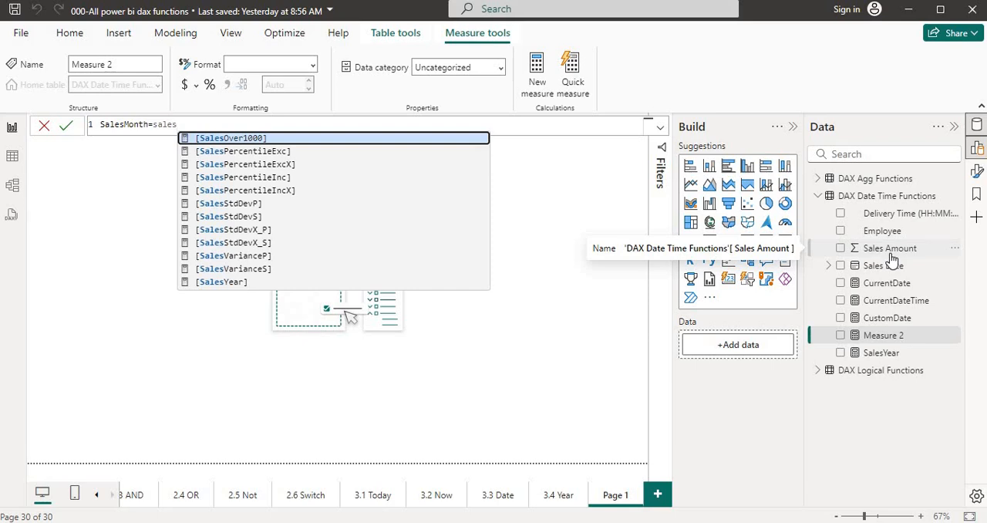
{"action": "key", "text": "BackSpace"}
{"action": "key", "text": "BackSpace"}
{"action": "key", "text": "BackSpace"}
{"action": "key", "text": "BackSpace"}
{"action": "key", "text": "BackSpace"}
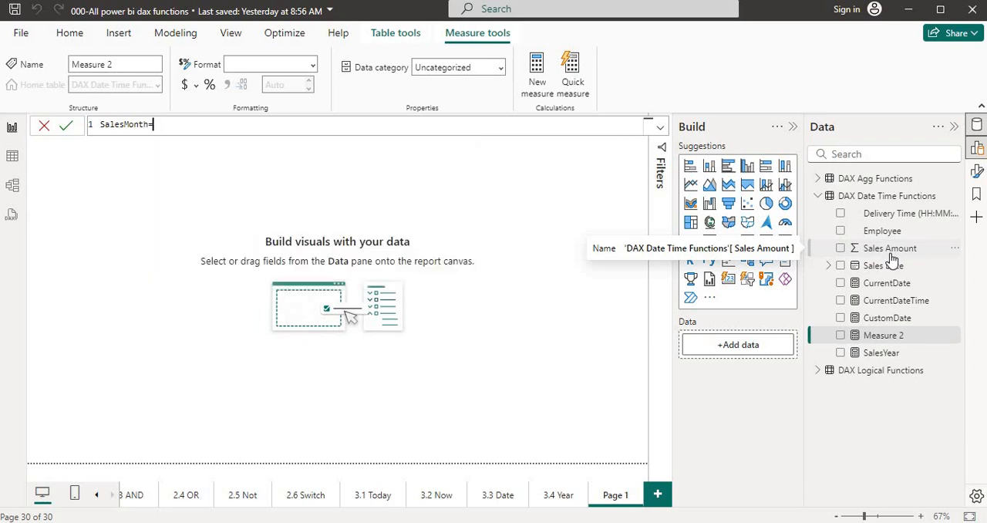
- Try to look up the DAX Date Time Functions fields directly after the SalesMonth equals sign, and clear the entry
{"action": "type", "text": "dax"}
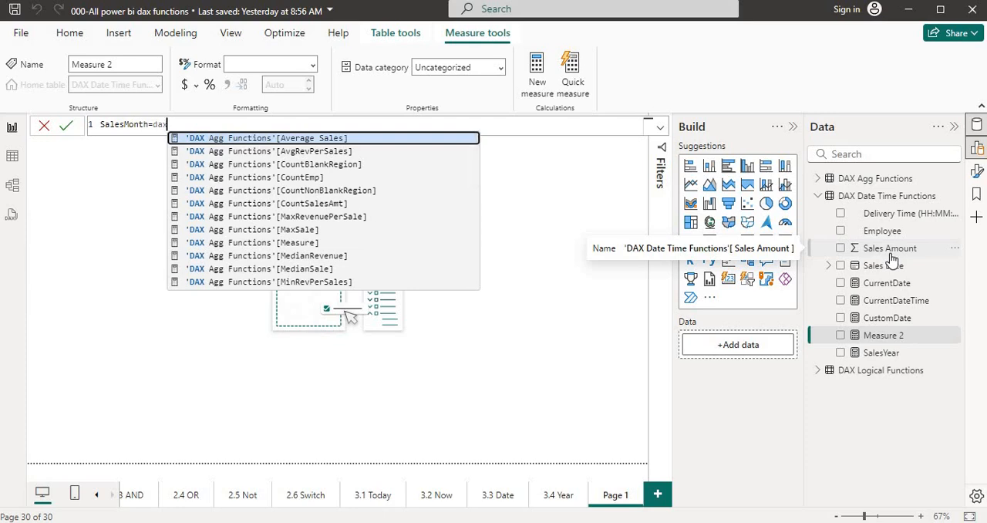
{"action": "type", "text": " da"}
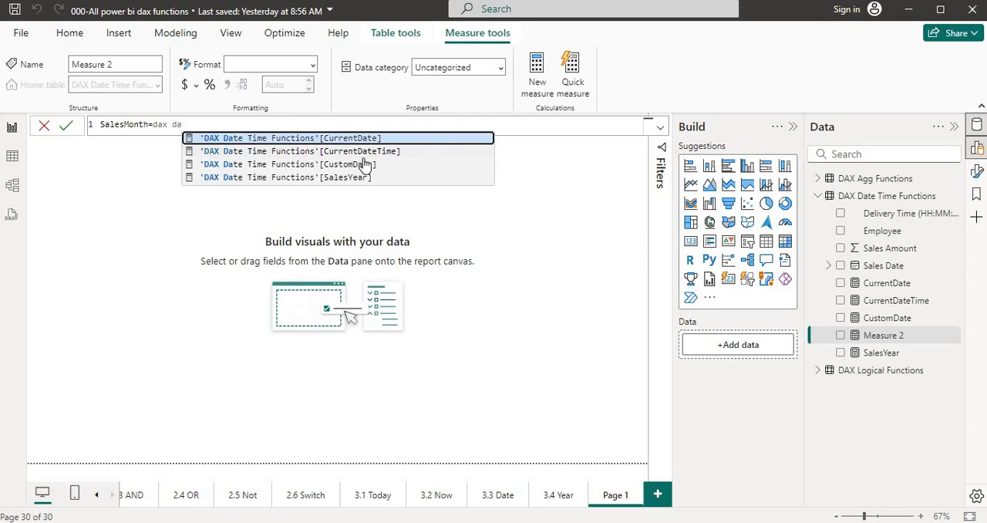
{"action": "left_click", "coordinate": [206, 194]}
{"action": "left_click", "coordinate": [820, 235]}
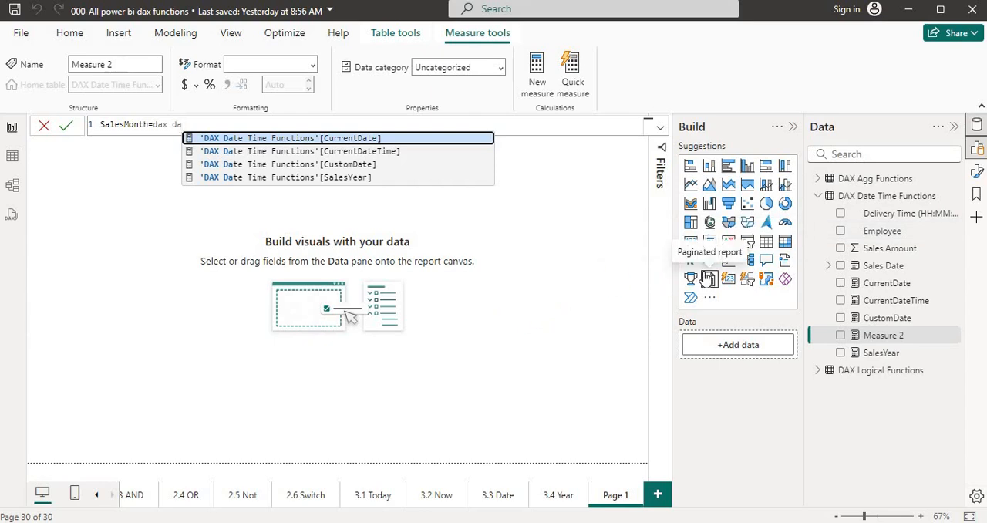
{"action": "key", "text": "BackSpace"}
{"action": "key", "text": "BackSpace"}
{"action": "key", "text": "BackSpace"}
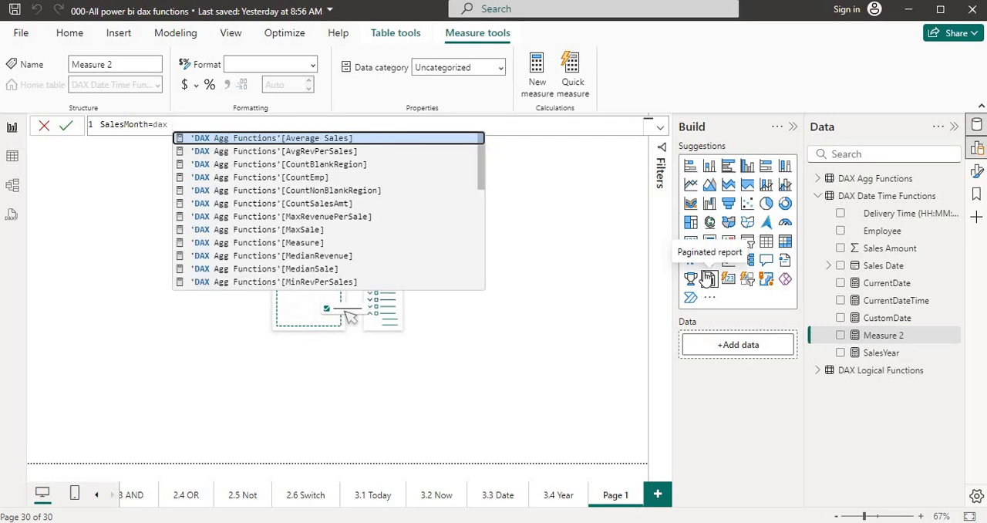
{"action": "key", "text": "BackSpace"}
{"action": "key", "text": "BackSpace"}
{"action": "key", "text": "BackSpace"}
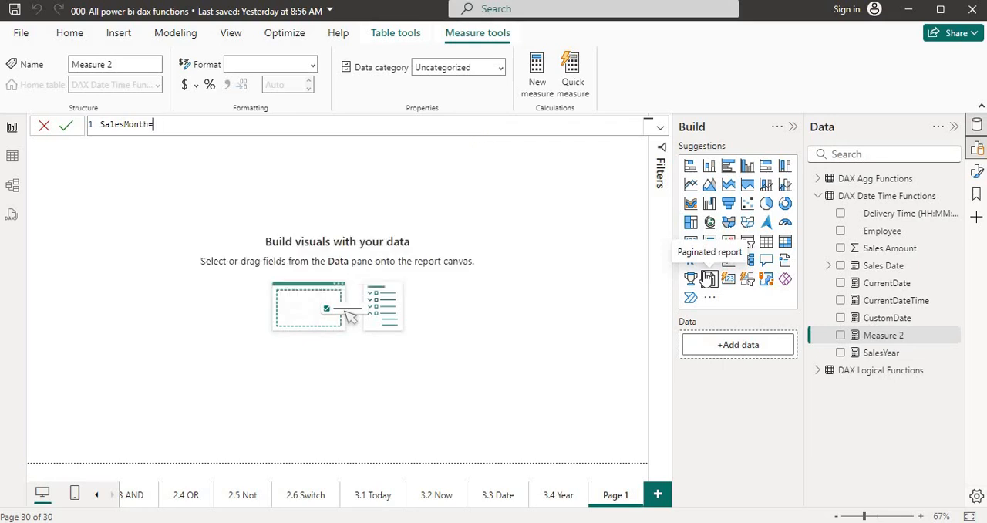
- Define SalesMonth as the SUM of the Sales Date column in DAX Date Time Functions and add the measure to the report page
{"action": "type", "text": "sum"}
{"action": "key", "text": "Tab"}
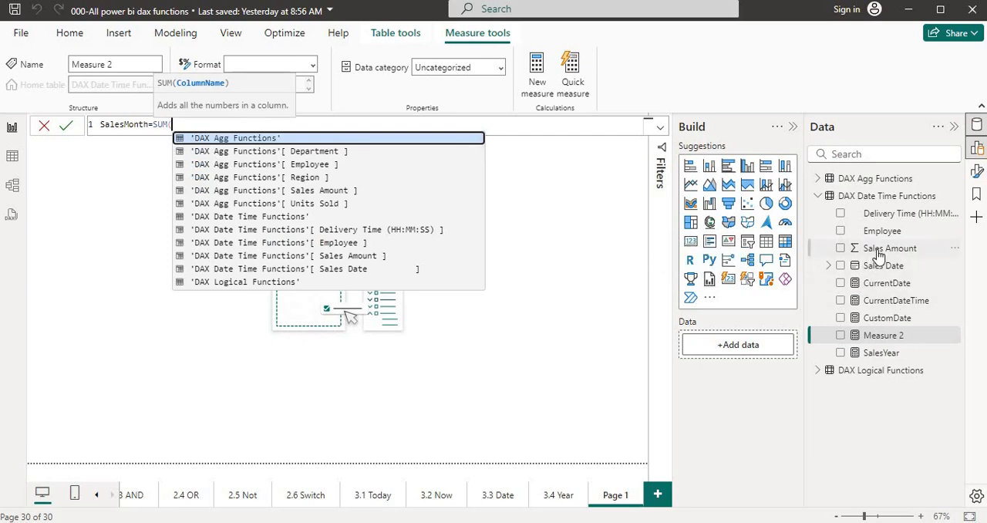
{"action": "type", "text": "sal"}
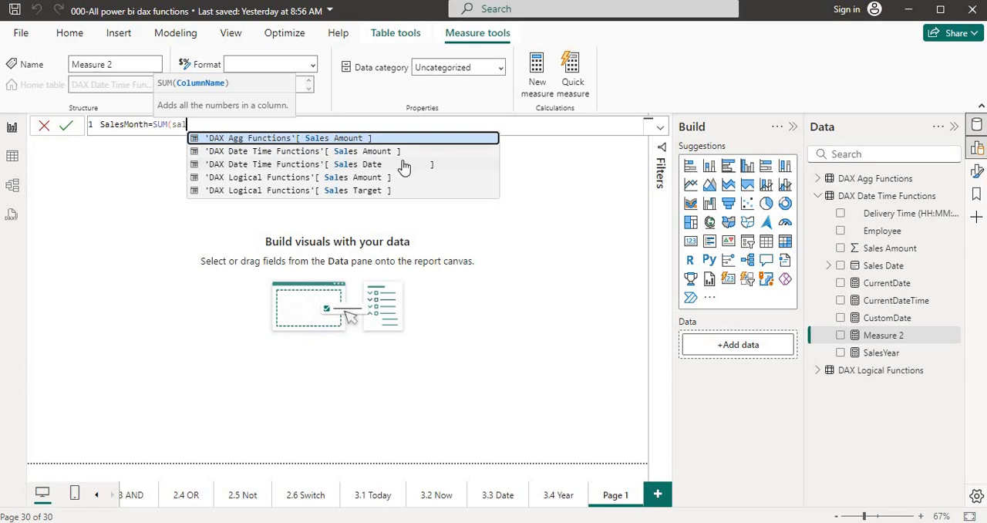
{"action": "key", "text": "BackSpace"}
{"action": "key", "text": "BackSpace"}
{"action": "key", "text": "BackSpace"}
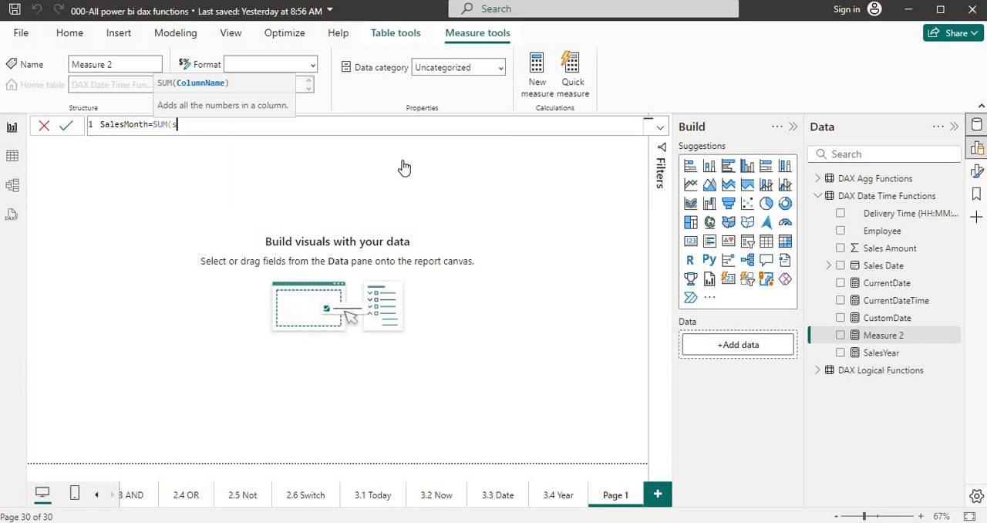
{"action": "type", "text": "dax"}
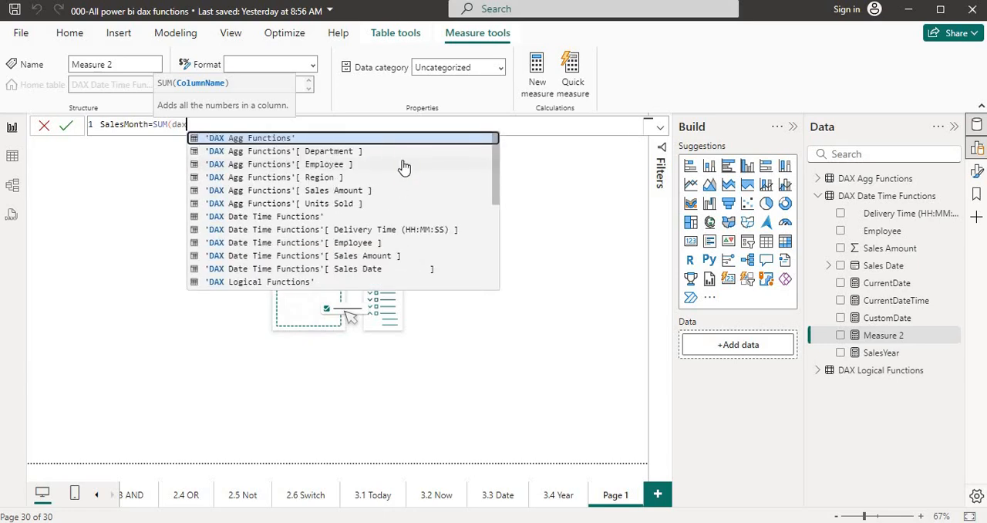
{"action": "type", "text": " date"}
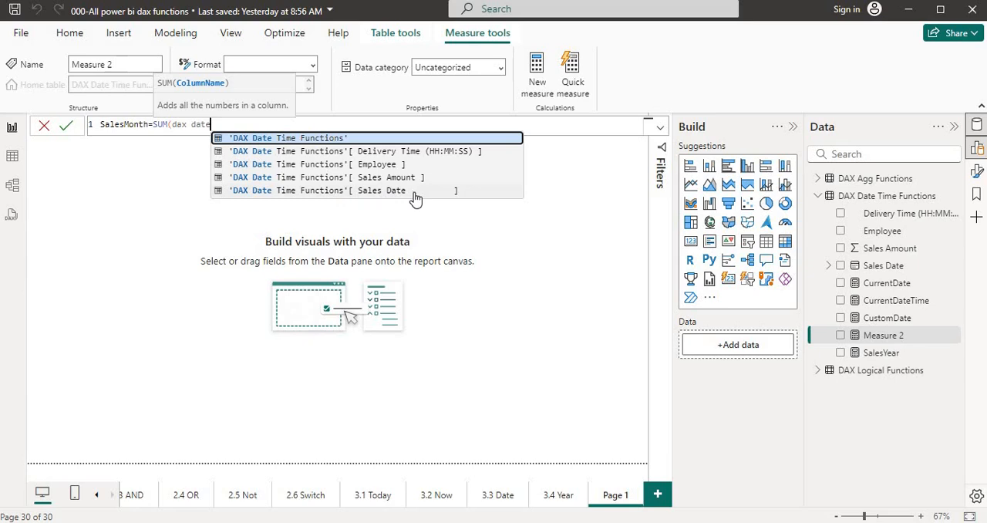
{"action": "left_click", "coordinate": [395, 195]}
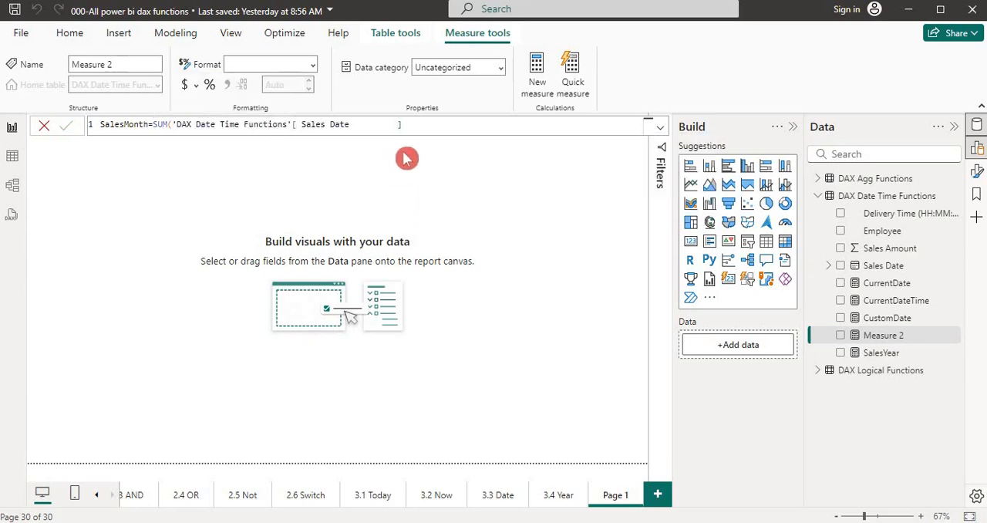
{"action": "key", "text": "Return"}
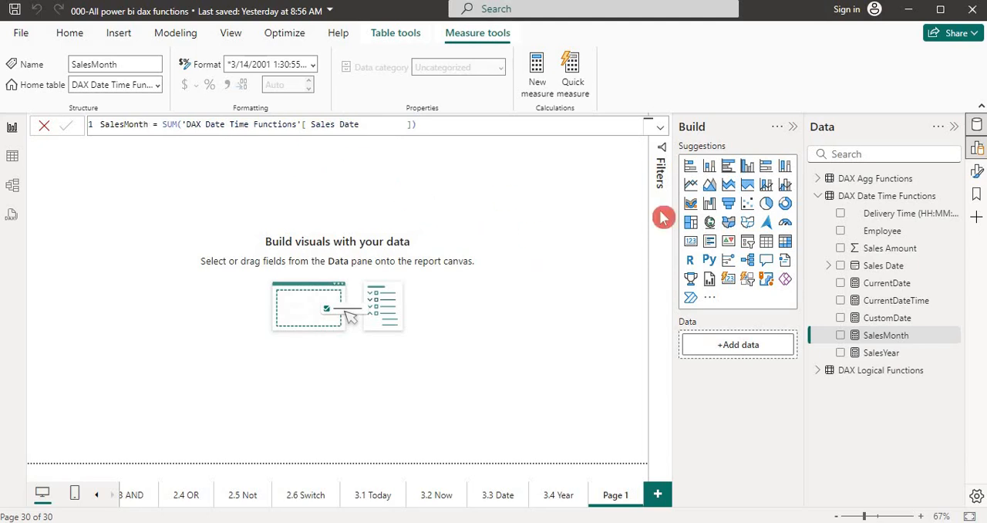
{"action": "left_click", "coordinate": [841, 335]}
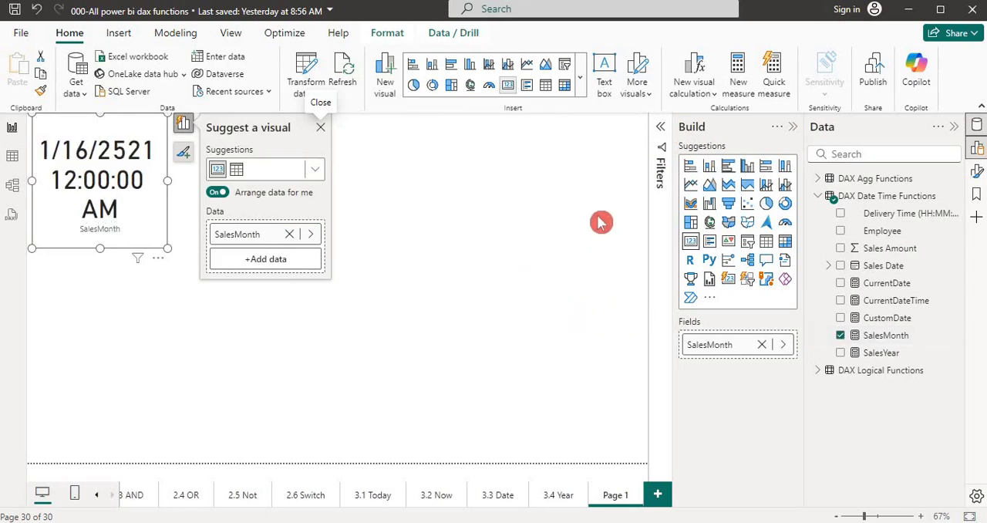
- Replace the SalesMonth formula with MONTH(NOW()) and commit it
{"action": "left_click", "coordinate": [870, 336]}
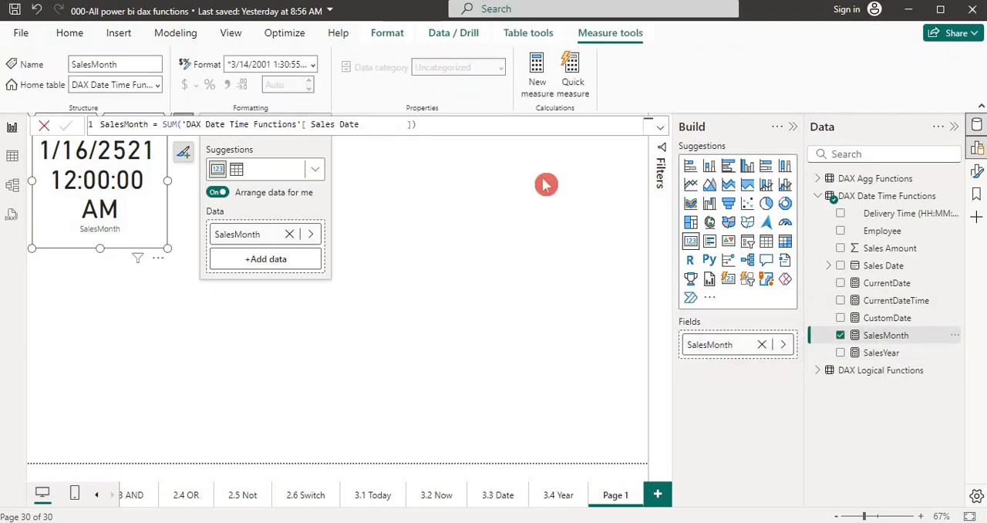
{"action": "left_click", "coordinate": [428, 126]}
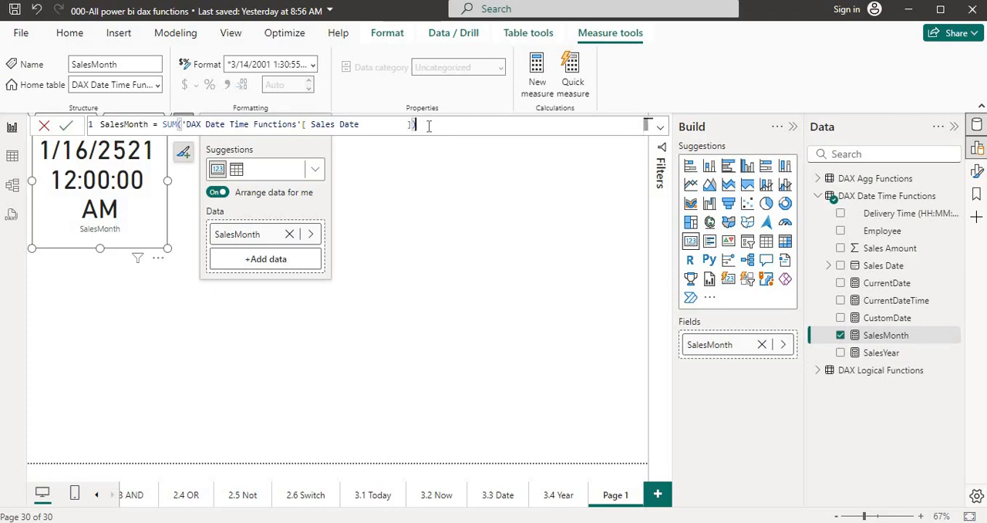
{"action": "key", "text": "shift+Left"}
{"action": "key", "text": "shift+Left"}
{"action": "key", "text": "shift+Left"}
{"action": "key", "text": "shift+Left"}
{"action": "key", "text": "shift+Left"}
{"action": "key", "text": "shift+Left"}
{"action": "key", "text": "shift+Left"}
{"action": "key", "text": "shift+Left"}
{"action": "key", "text": "shift+Left"}
{"action": "key", "text": "shift+Left"}
{"action": "key", "text": "shift+Left"}
{"action": "key", "text": "shift+Left"}
{"action": "key", "text": "shift+Left"}
{"action": "key", "text": "shift+Left"}
{"action": "key", "text": "shift+Left"}
{"action": "key", "text": "shift+Left"}
{"action": "key", "text": "shift+Left"}
{"action": "key", "text": "shift+Left"}
{"action": "key", "text": "shift+Left"}
{"action": "key", "text": "shift+Left"}
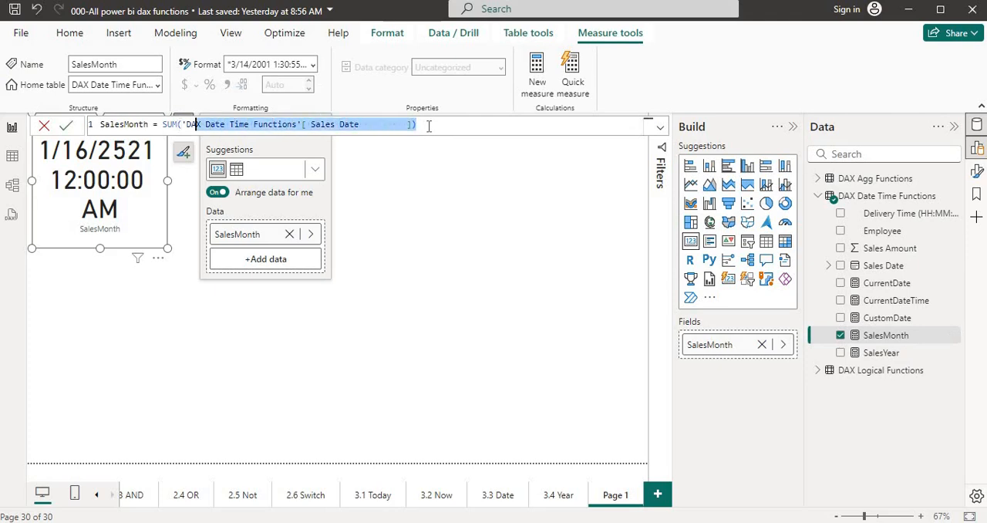
{"action": "key", "text": "shift+Left"}
{"action": "key", "text": "shift+Left"}
{"action": "key", "text": "shift+Left"}
{"action": "key", "text": "shift+Left"}
{"action": "key", "text": "shift+Left"}
{"action": "key", "text": "shift+Left"}
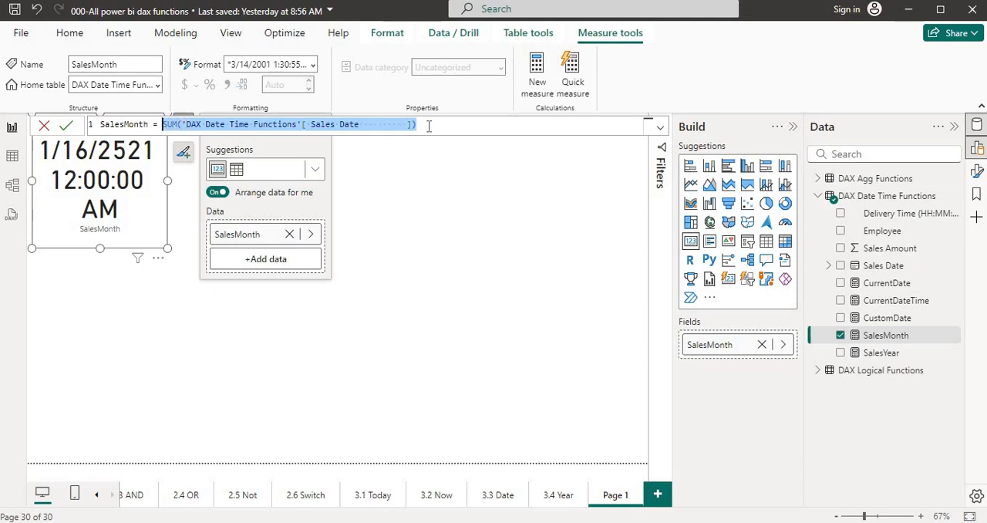
{"action": "type", "text": "Month = Month"}
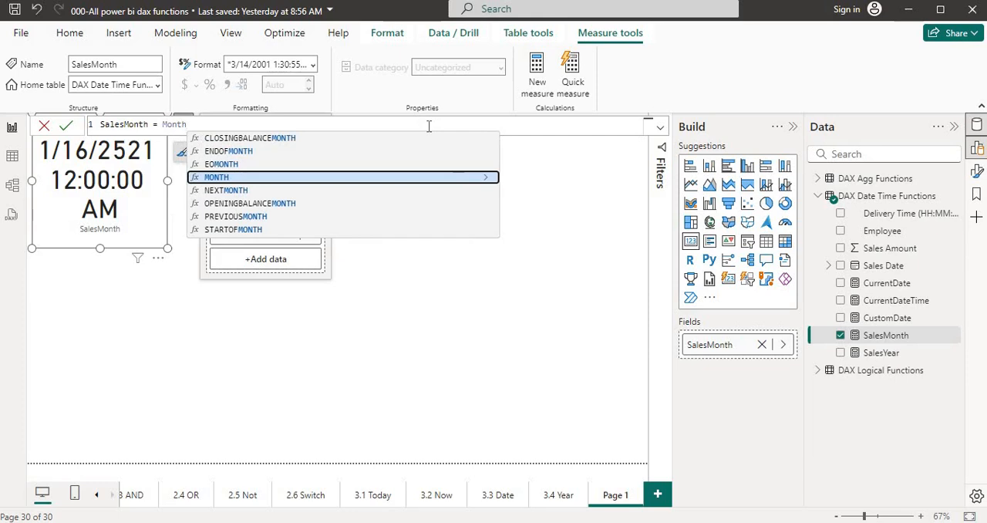
{"action": "key", "text": "Tab"}
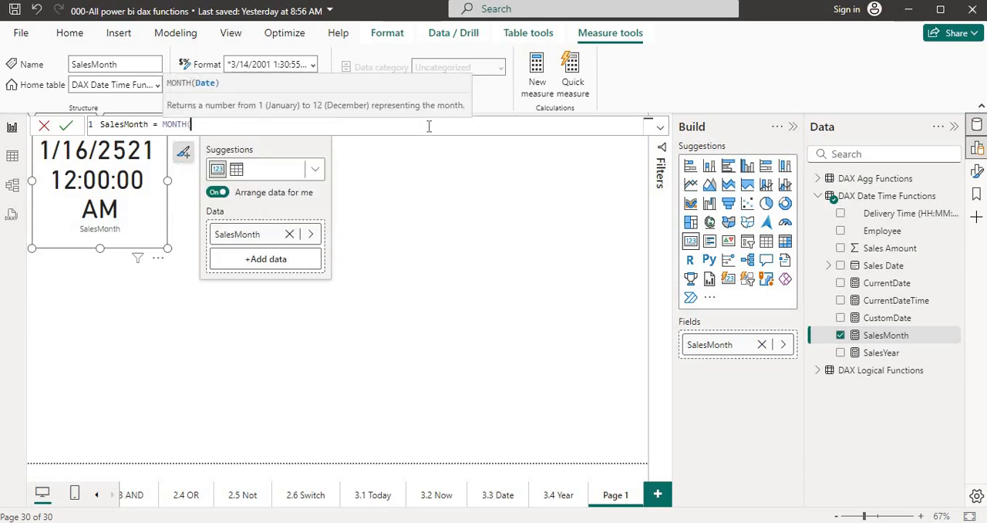
{"action": "type", "text": "now"}
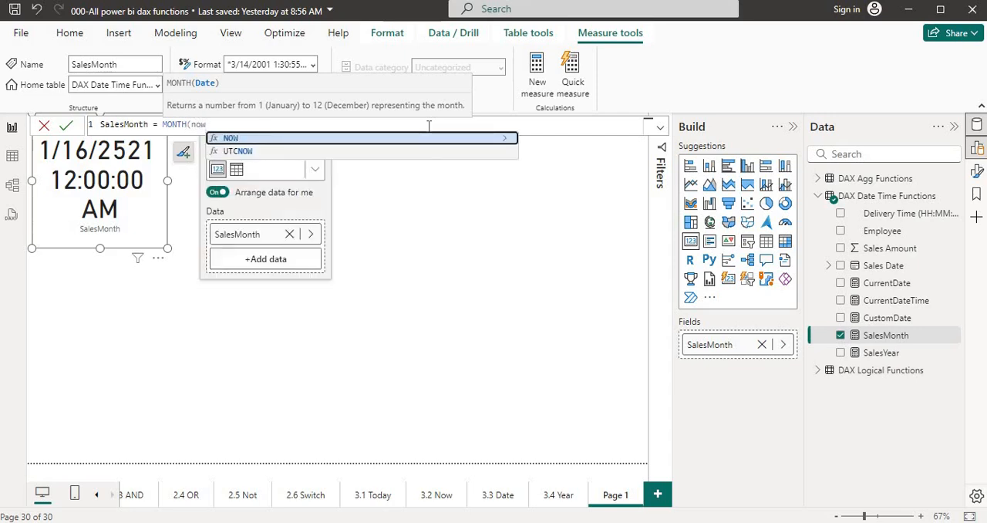
{"action": "key", "text": "Tab"}
{"action": "type", "text": ")"}
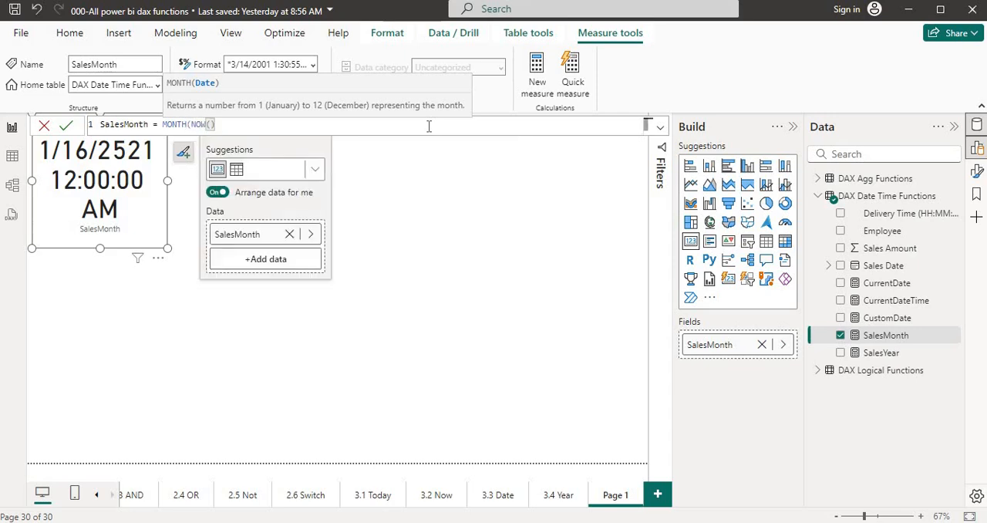
{"action": "type", "text": ")"}
{"action": "left_click", "coordinate": [430, 127]}
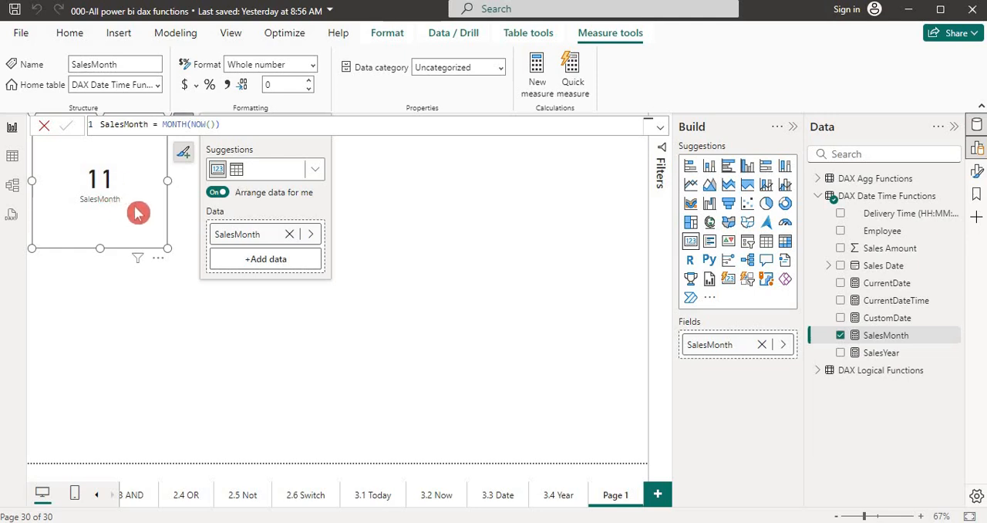
{"action": "left_click", "coordinate": [171, 315]}
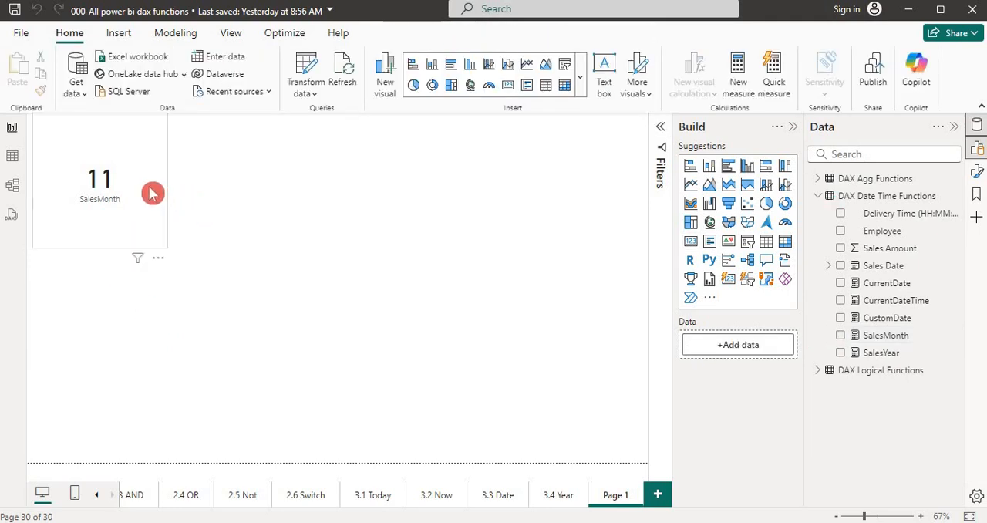
- Open the Power Query Editor in a maximized window and show the DAX Date Time Functions query
{"action": "left_click", "coordinate": [40, 161]}
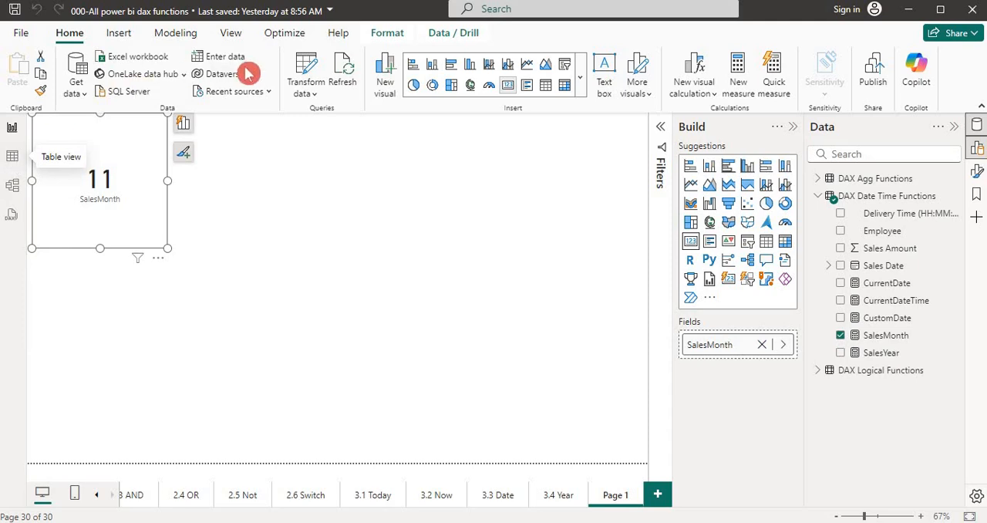
{"action": "left_click", "coordinate": [308, 94]}
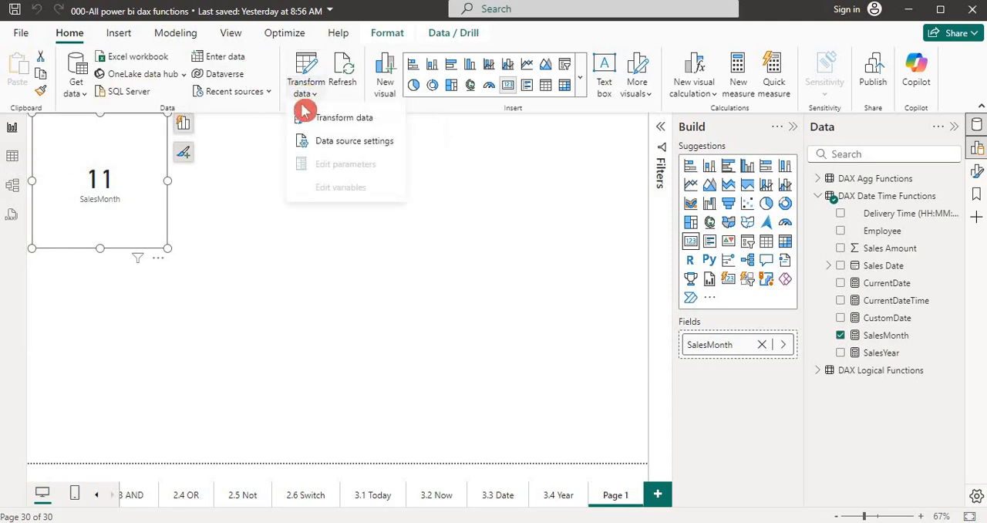
{"action": "left_click", "coordinate": [316, 119]}
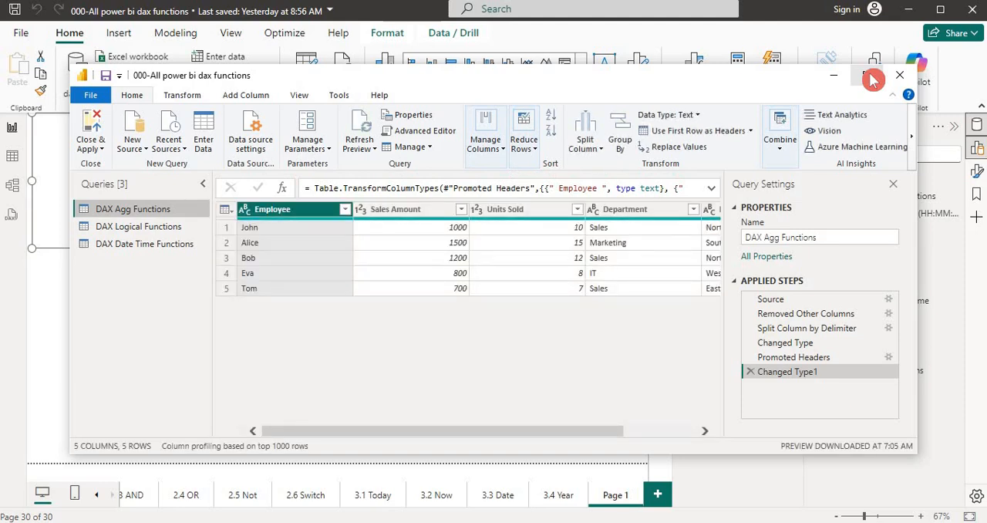
{"action": "left_click", "coordinate": [865, 75]}
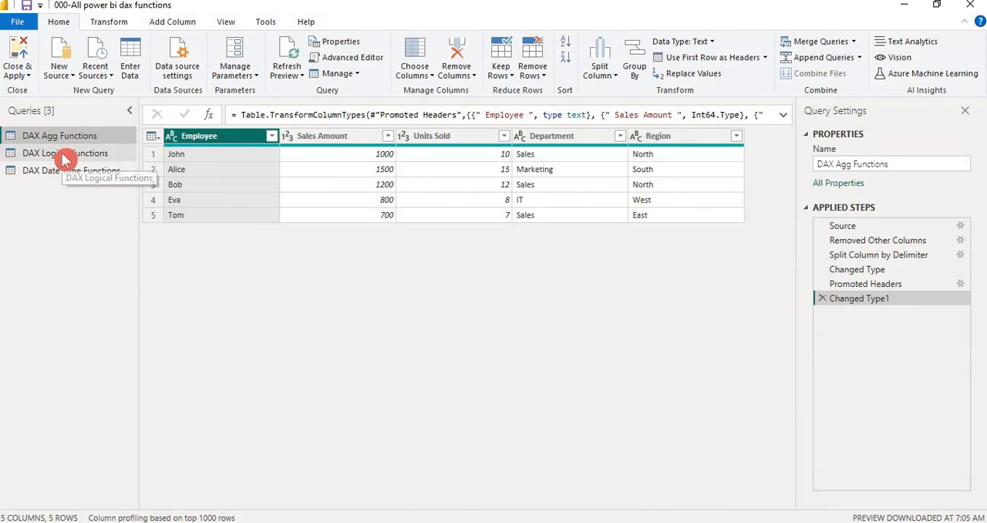
{"action": "left_click", "coordinate": [92, 177]}
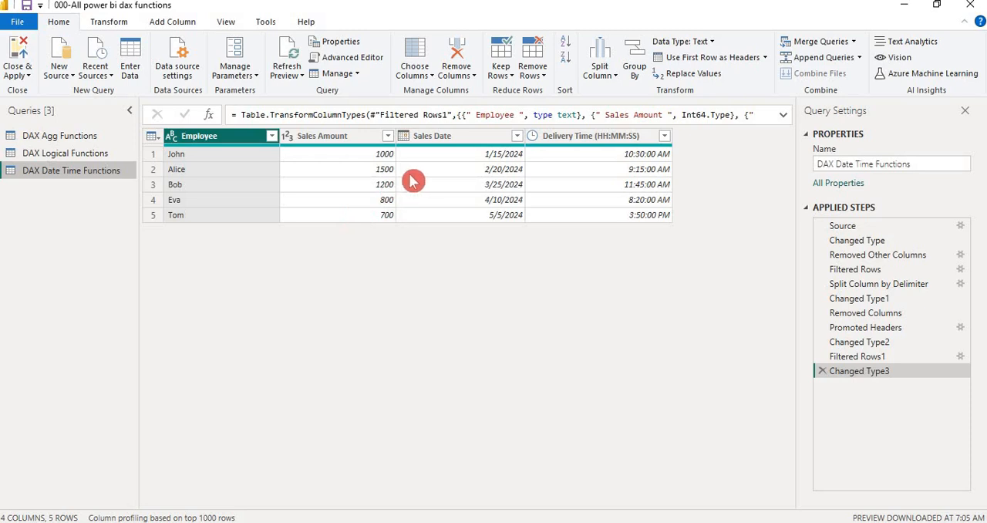
- Add a new column that extracts the year from the Sales Date column
{"action": "left_click", "coordinate": [471, 144]}
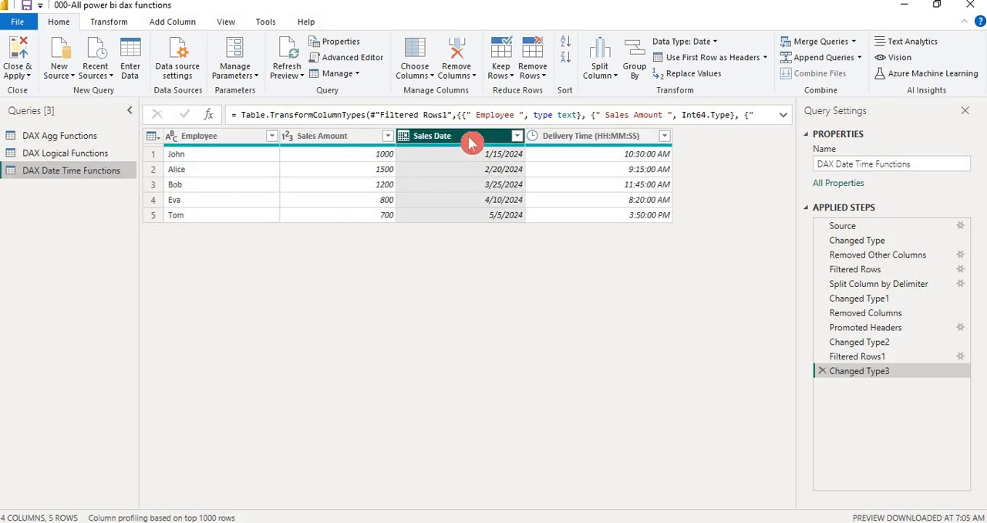
{"action": "left_click", "coordinate": [177, 29]}
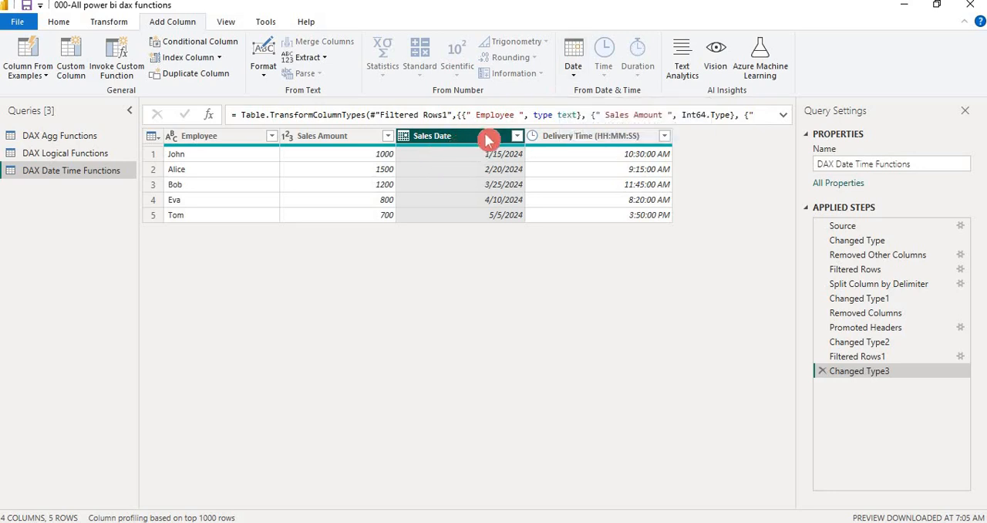
{"action": "left_click", "coordinate": [574, 78]}
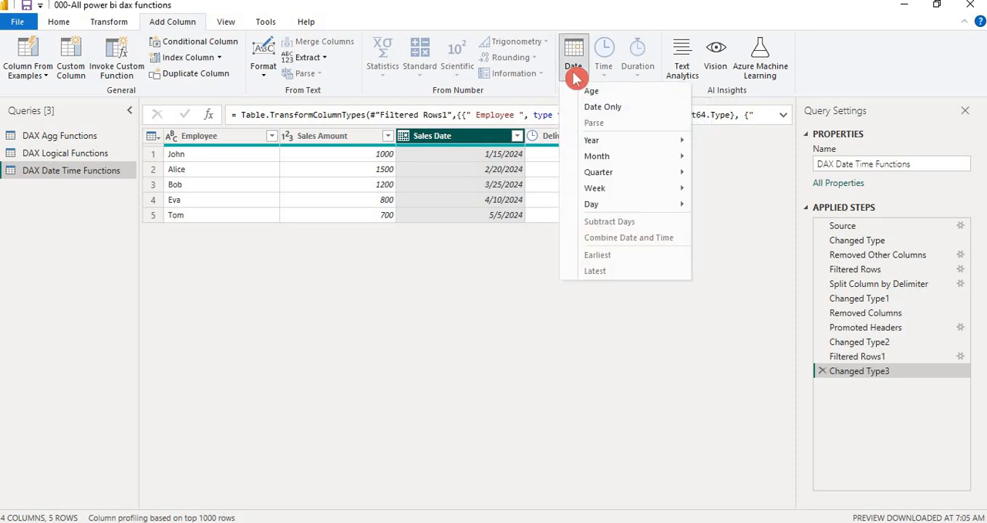
{"action": "mouse_move", "coordinate": [591, 141]}
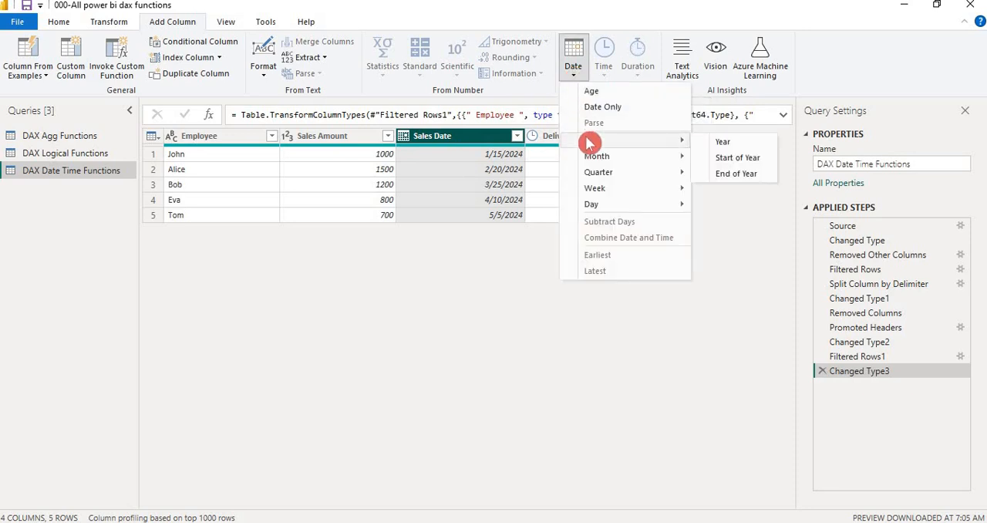
{"action": "left_click", "coordinate": [725, 143]}
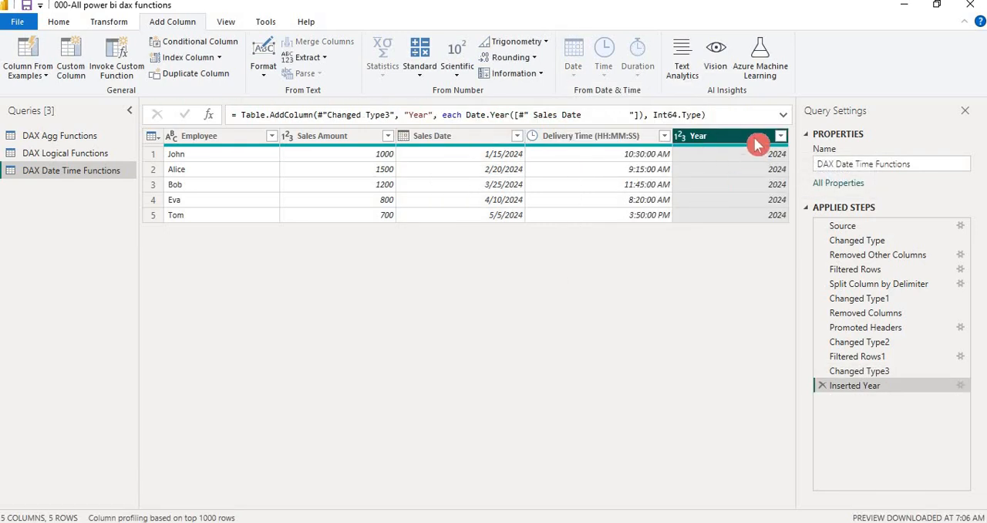
- Try to convert the Sales Date column itself to its year, and remove that transformation from the applied steps
{"action": "left_click", "coordinate": [491, 144]}
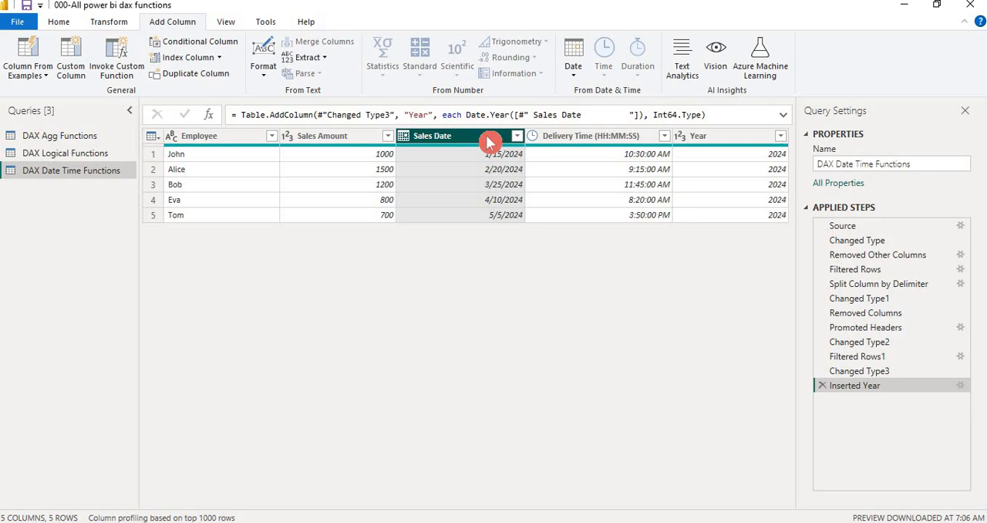
{"action": "left_click", "coordinate": [733, 139], "text": "ctrl"}
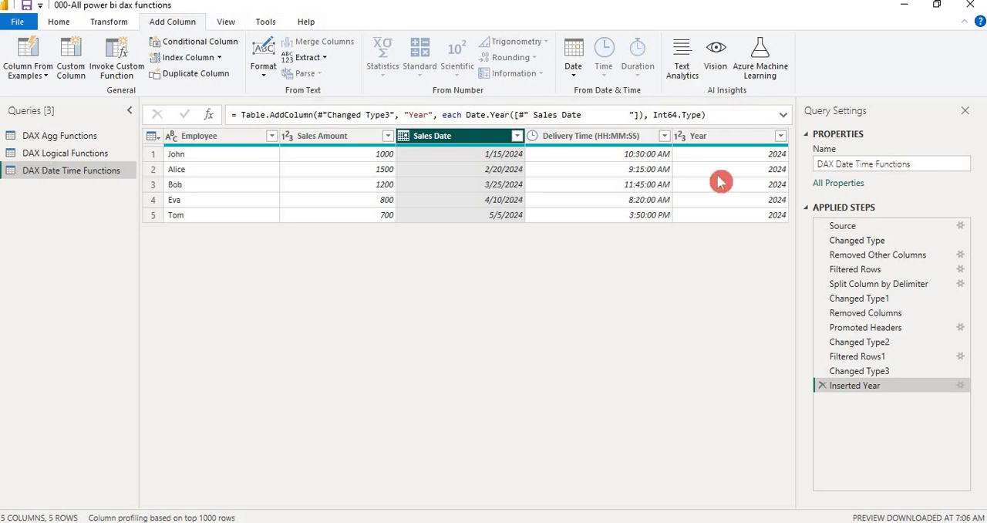
{"action": "left_click", "coordinate": [110, 22]}
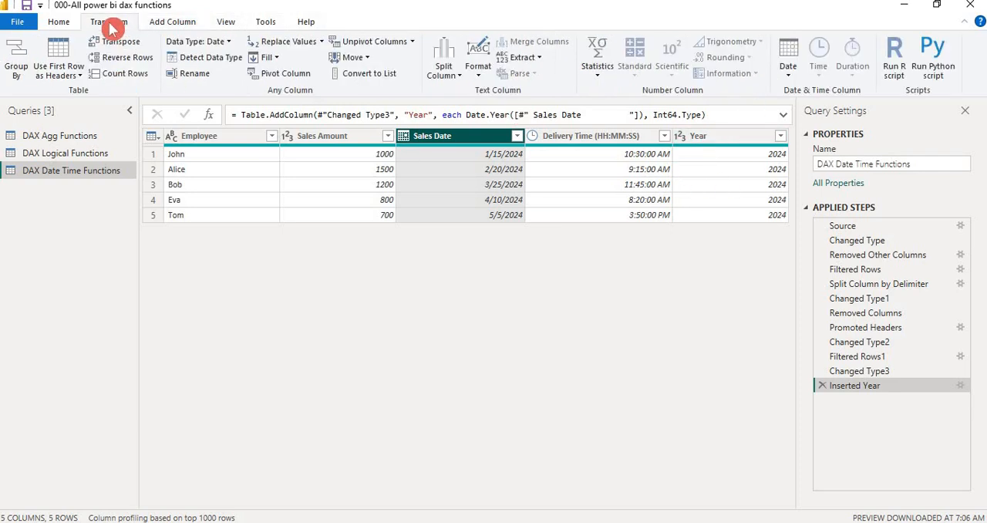
{"action": "left_click", "coordinate": [789, 78]}
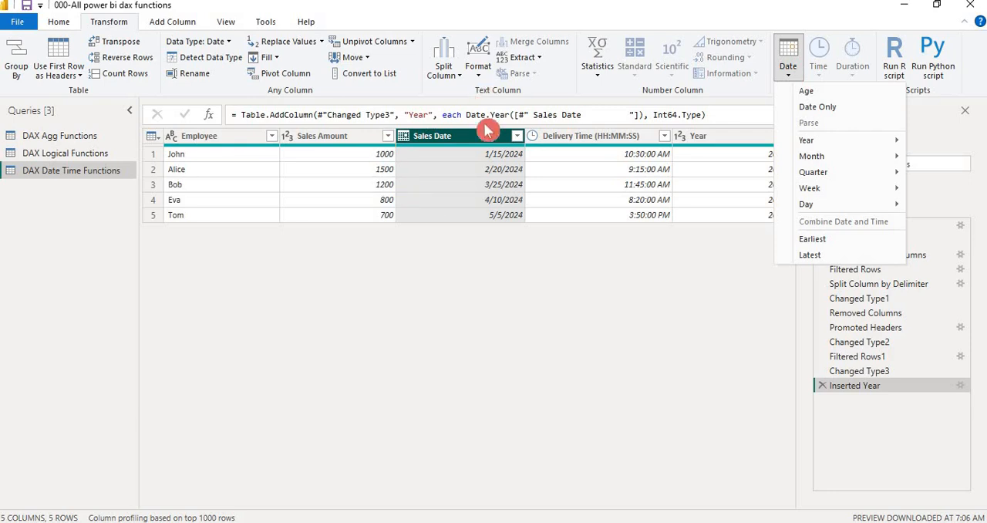
{"action": "mouse_move", "coordinate": [817, 145]}
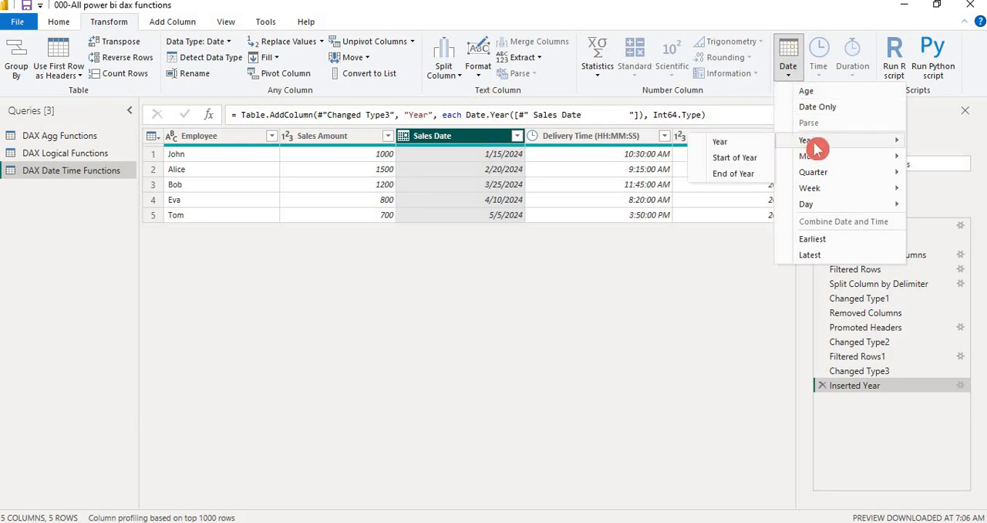
{"action": "left_click", "coordinate": [737, 144]}
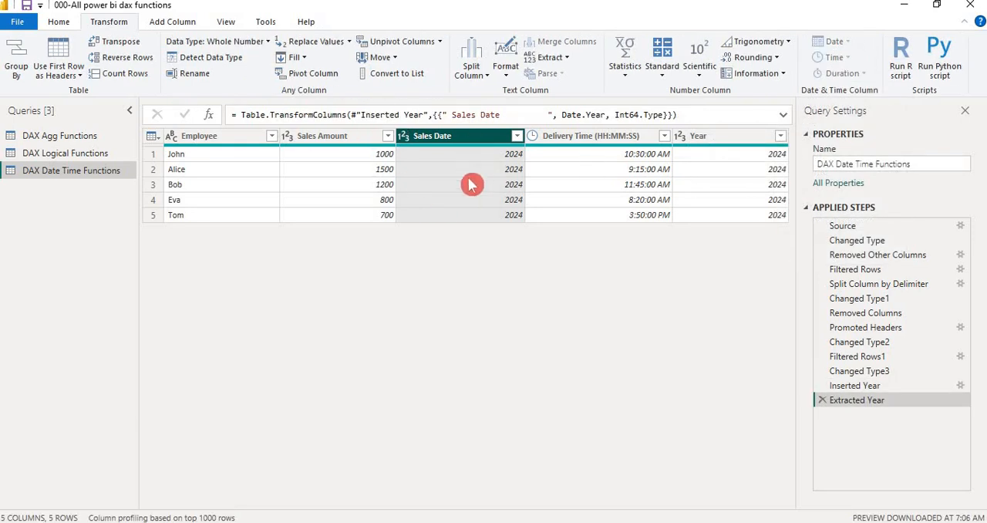
{"action": "left_click", "coordinate": [822, 402]}
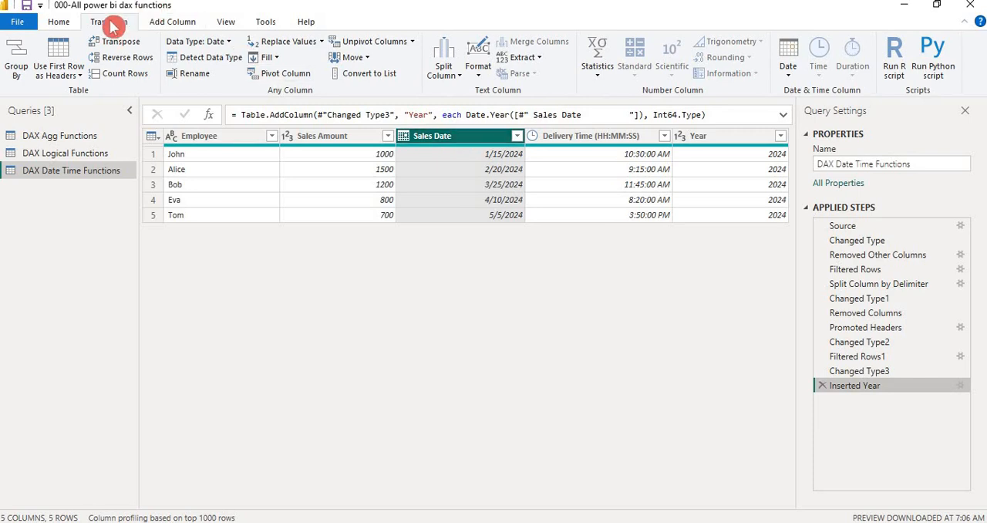
- Add a new column that extracts the month number from the Sales Date column
{"action": "left_click", "coordinate": [173, 21]}
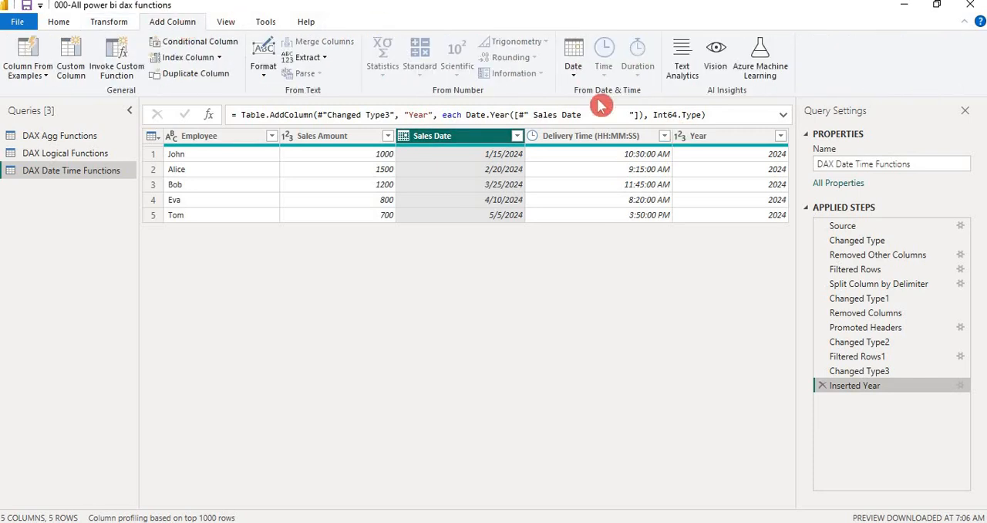
{"action": "left_click", "coordinate": [574, 71]}
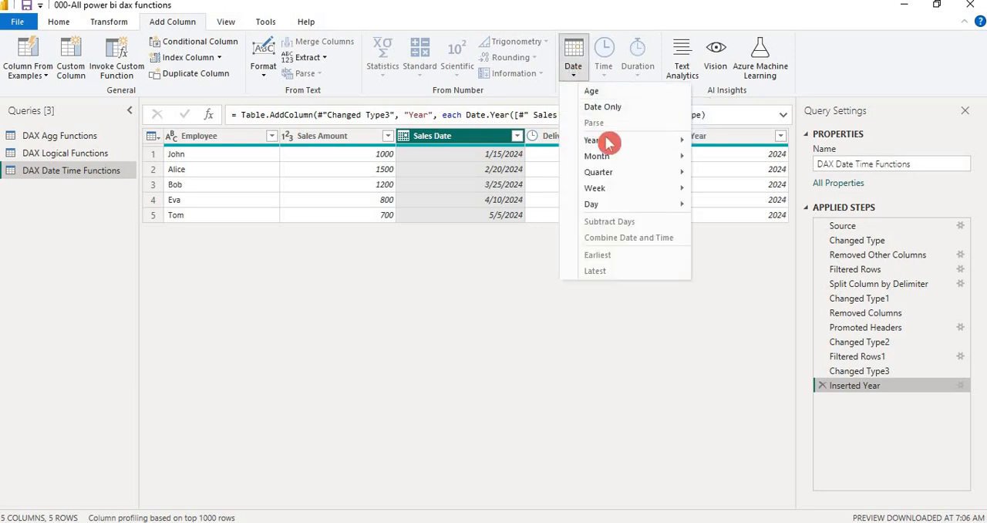
{"action": "mouse_move", "coordinate": [601, 162]}
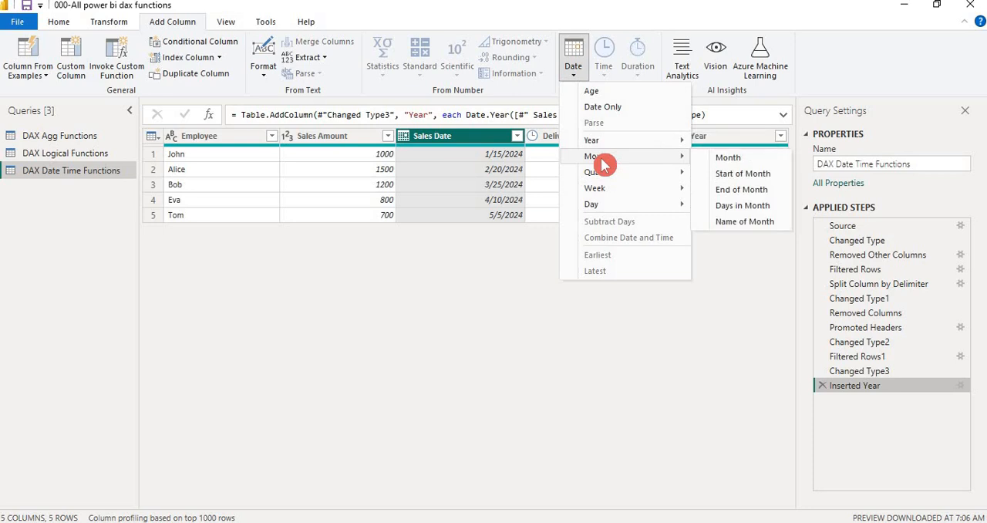
{"action": "left_click", "coordinate": [729, 159]}
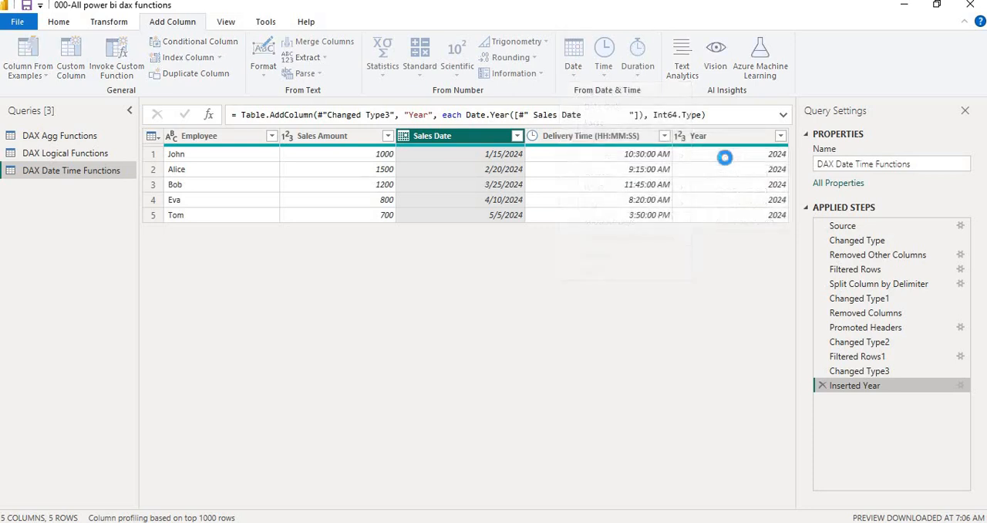